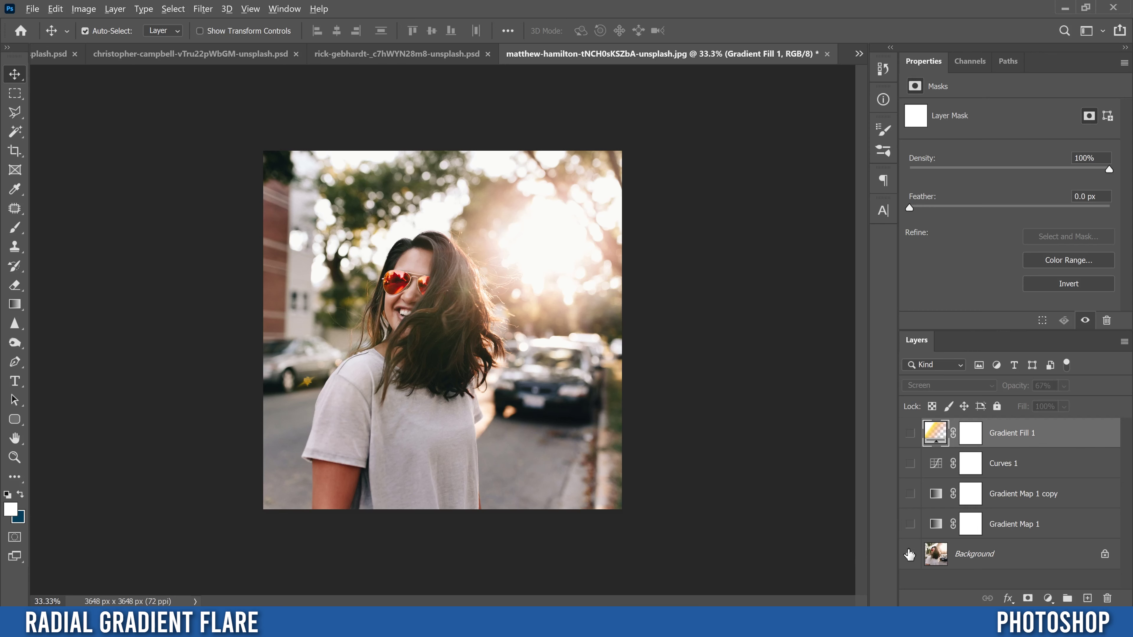
- Compare the flare effect with the original photo in the three finished example documents by switching their layer visibility
{"action": "left_click", "coordinate": [909, 555], "text": "alt"}
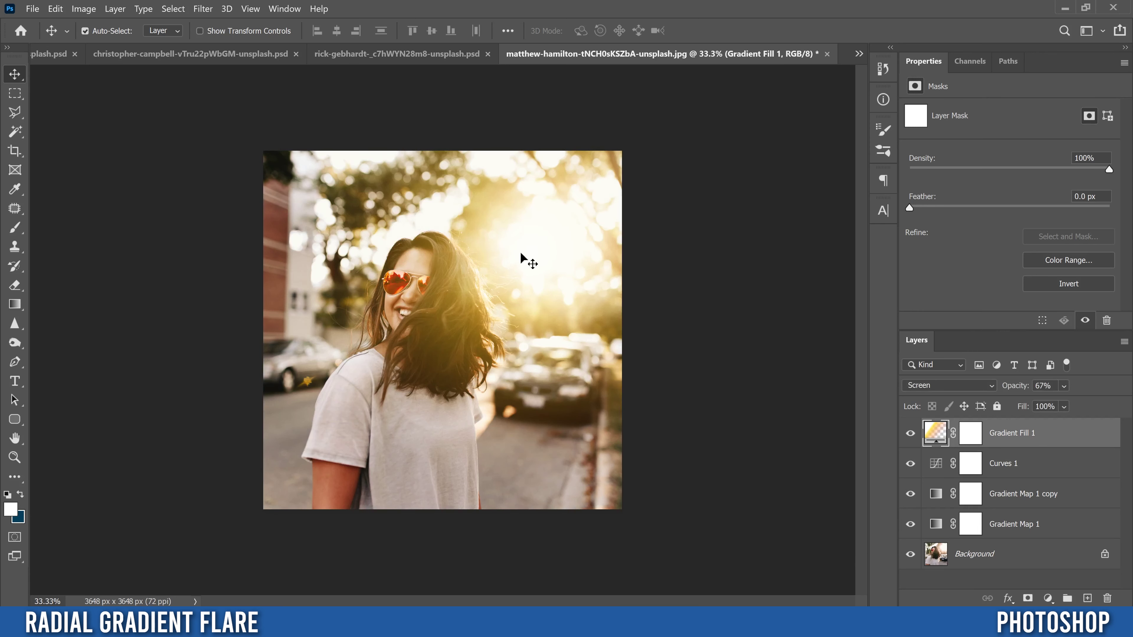
{"action": "left_click", "coordinate": [910, 554], "text": "alt"}
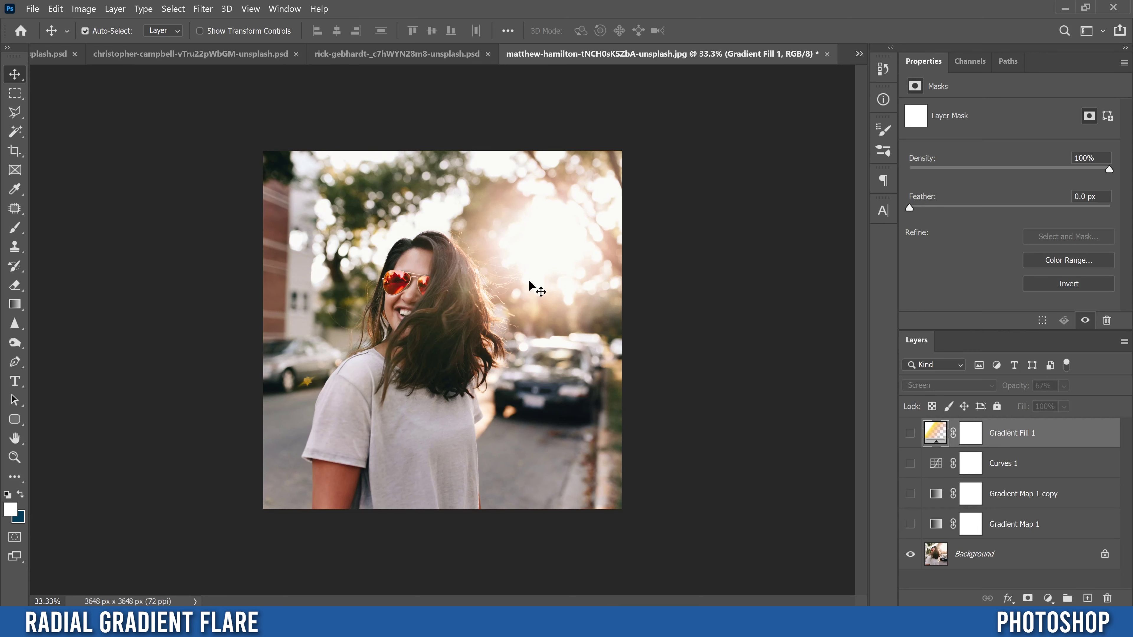
{"action": "left_click", "coordinate": [910, 554], "text": "alt"}
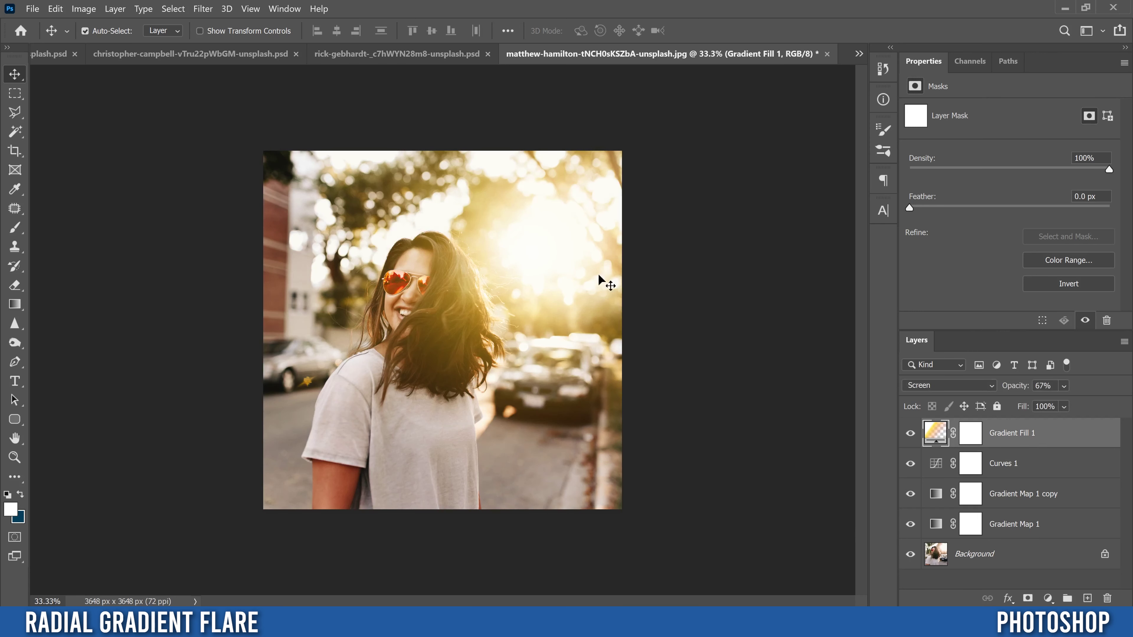
{"action": "left_click", "coordinate": [396, 54]}
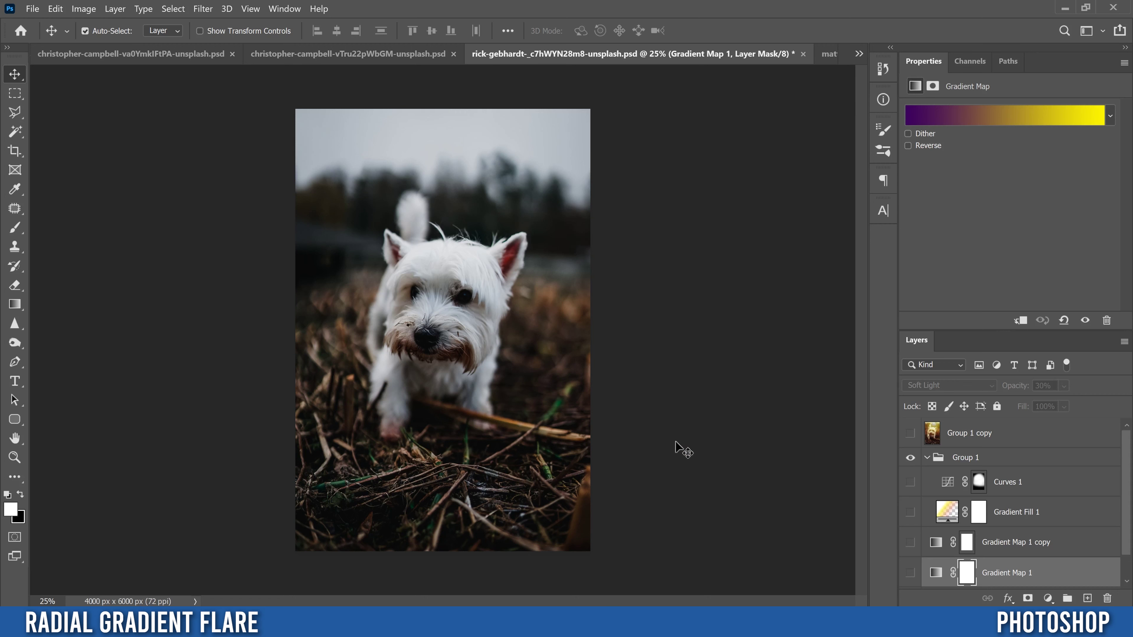
{"action": "left_click", "coordinate": [910, 433]}
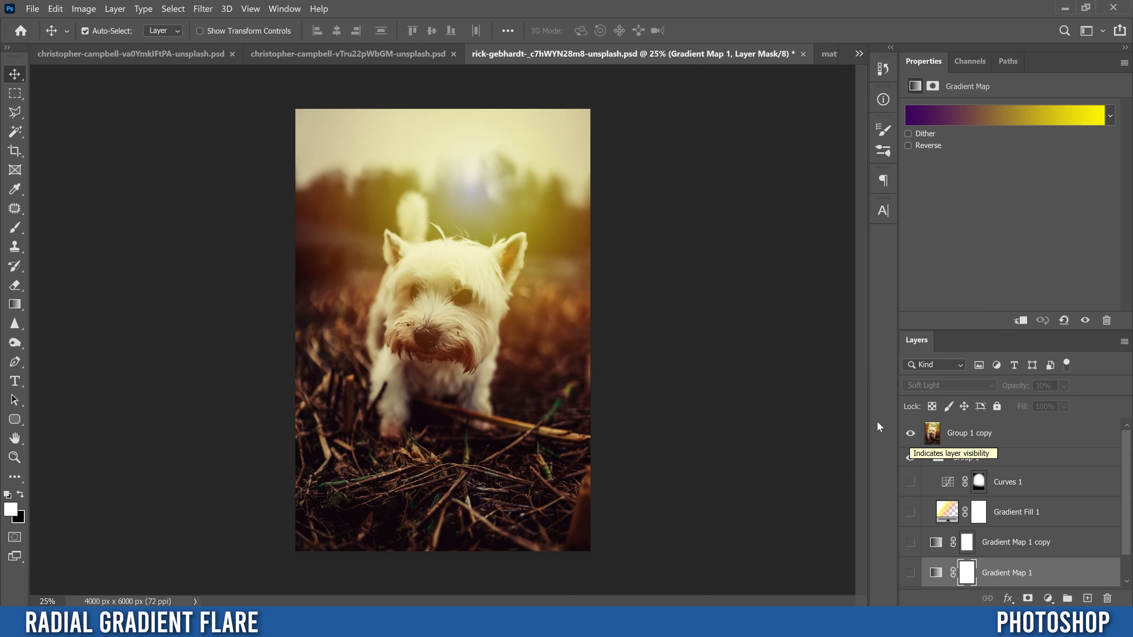
{"action": "left_click", "coordinate": [342, 53]}
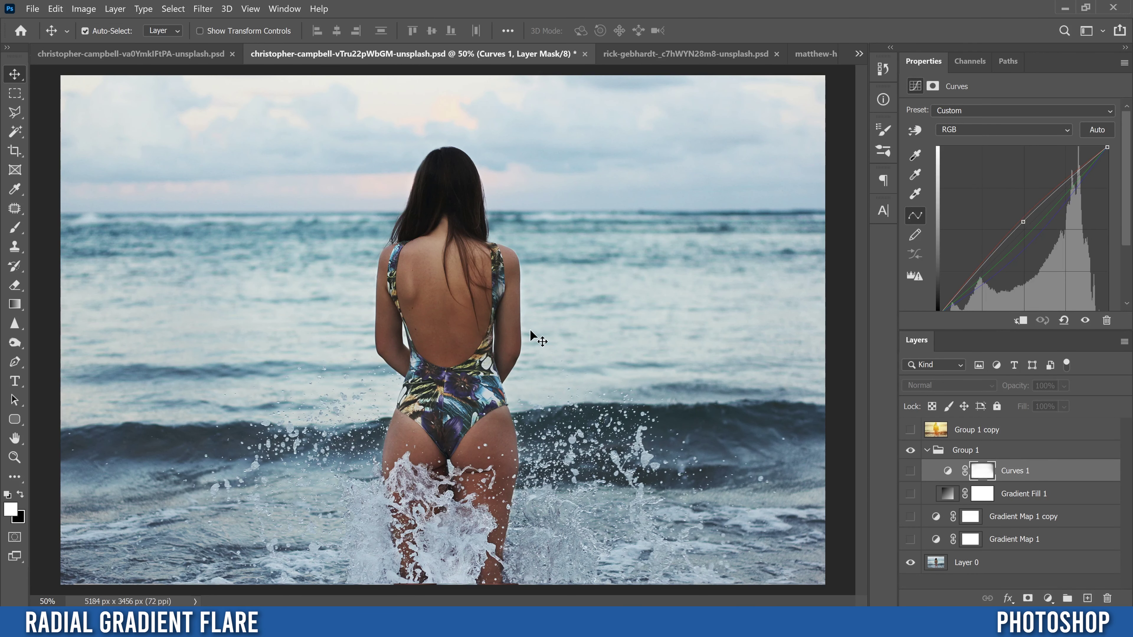
{"action": "left_click", "coordinate": [910, 429]}
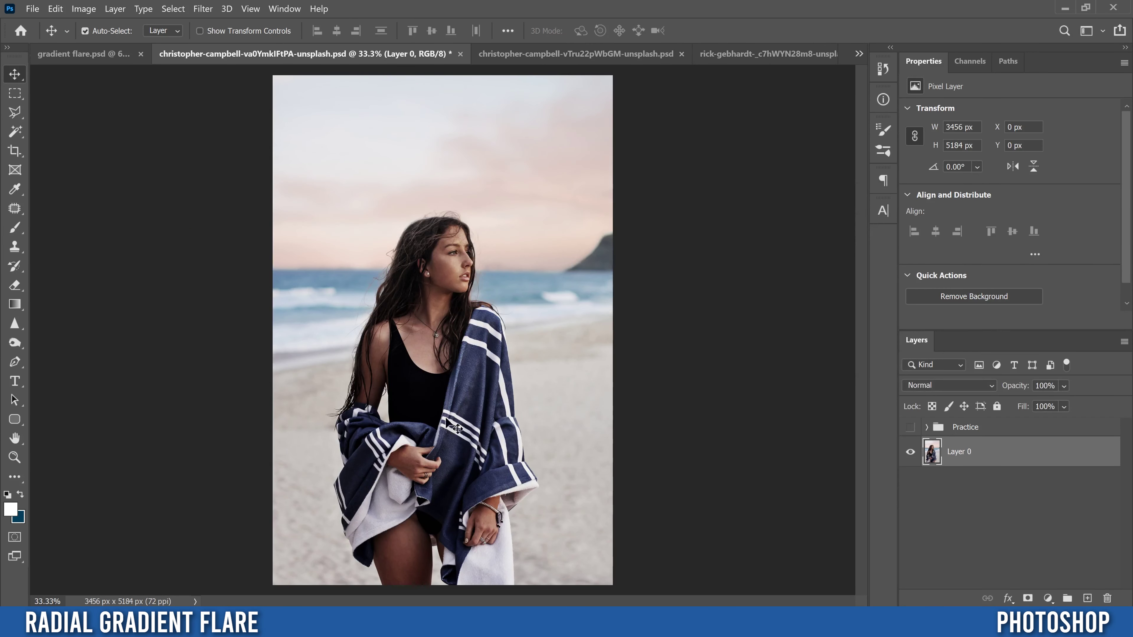
- Add a Gradient fill layer above Layer 0 in the beach towel portrait and set its style to Radial
{"action": "left_click", "coordinate": [1048, 601]}
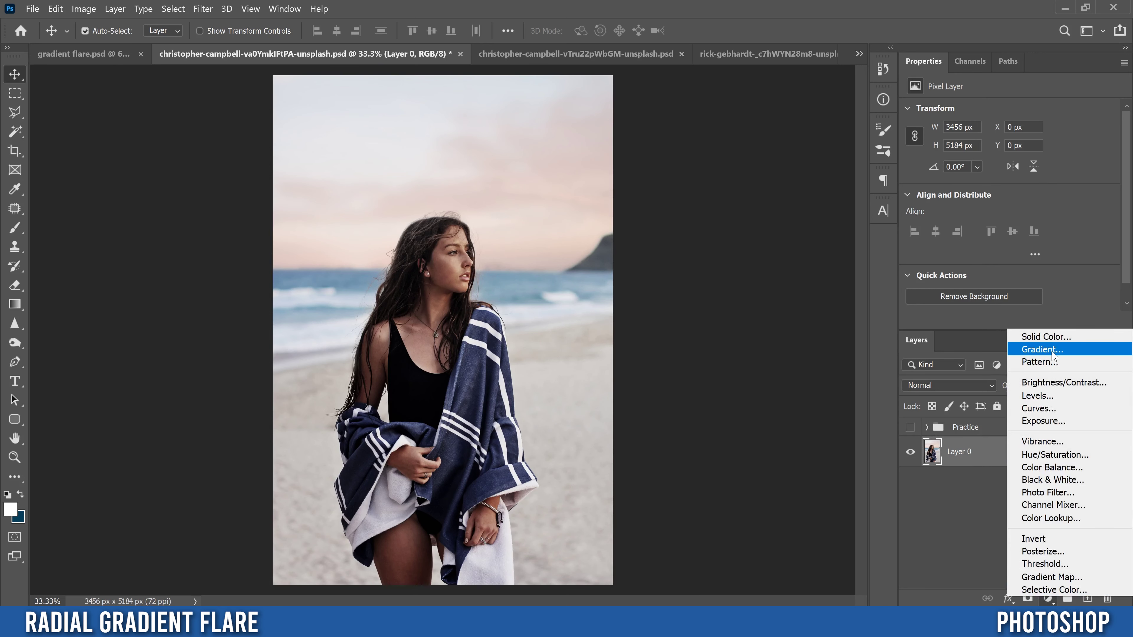
{"action": "left_click", "coordinate": [1042, 349]}
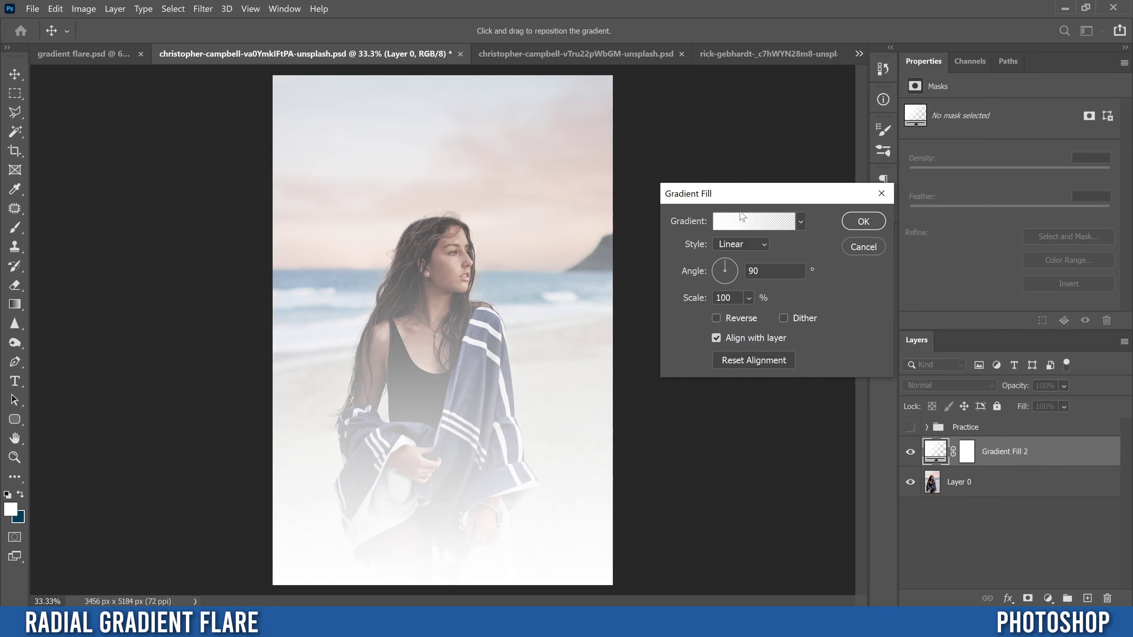
{"action": "left_click", "coordinate": [738, 243]}
{"action": "left_click", "coordinate": [733, 272]}
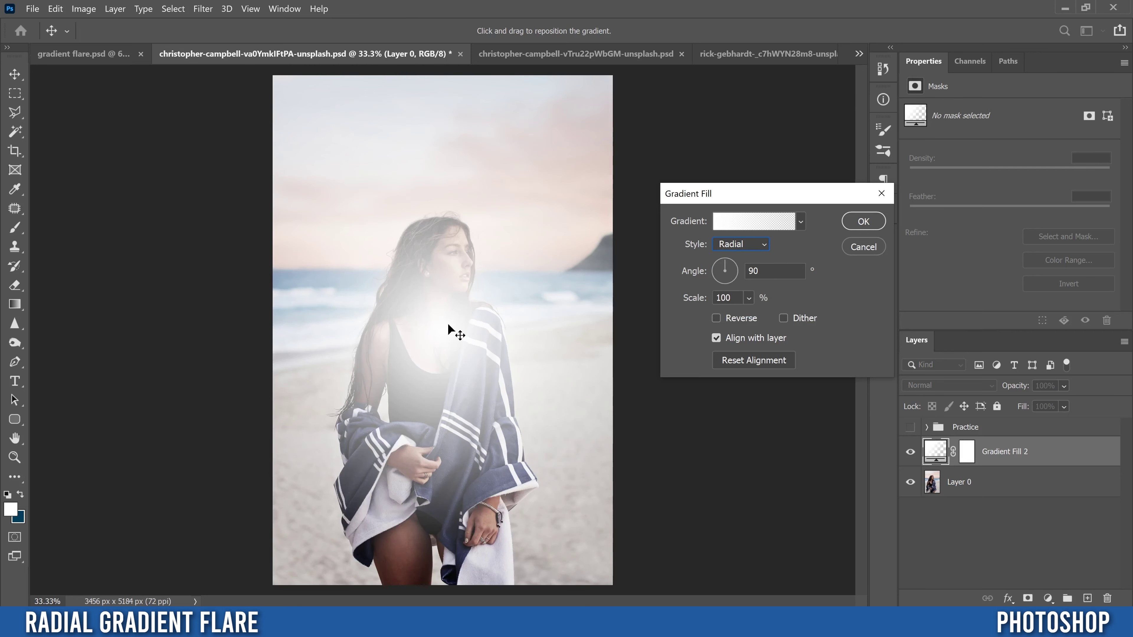
- Set the end color stop of the white-to-transparent gradient to dark red 8e002f
{"action": "left_click", "coordinate": [749, 224]}
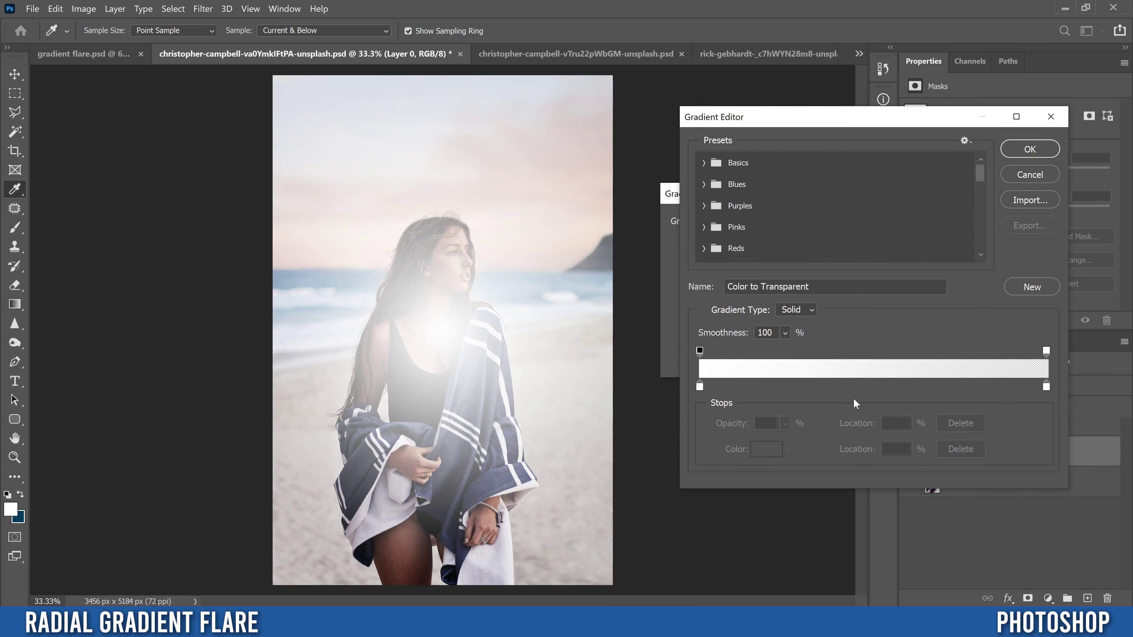
{"action": "left_click", "coordinate": [699, 386]}
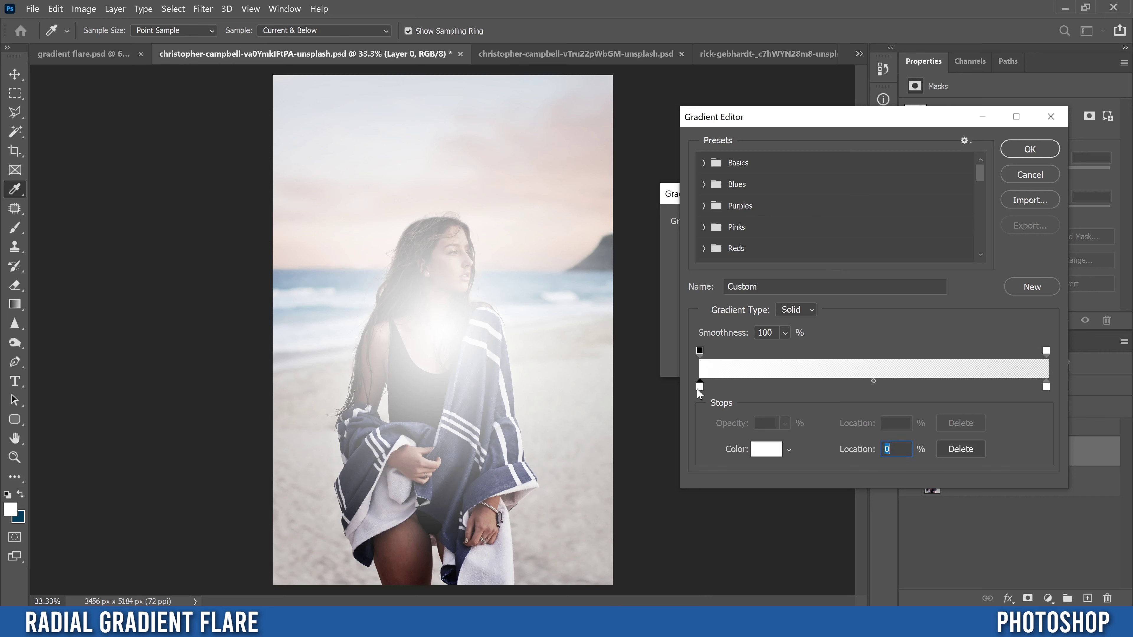
{"action": "left_click", "coordinate": [1046, 387]}
{"action": "left_click", "coordinate": [766, 449]}
{"action": "left_click", "coordinate": [790, 307]}
{"action": "left_click", "coordinate": [793, 278]}
{"action": "mouse_move", "coordinate": [792, 278]}
{"action": "left_mouse_down"}
{"action": "mouse_move", "coordinate": [696, 366]}
{"action": "mouse_move", "coordinate": [650, 386]}
{"action": "left_mouse_up"}
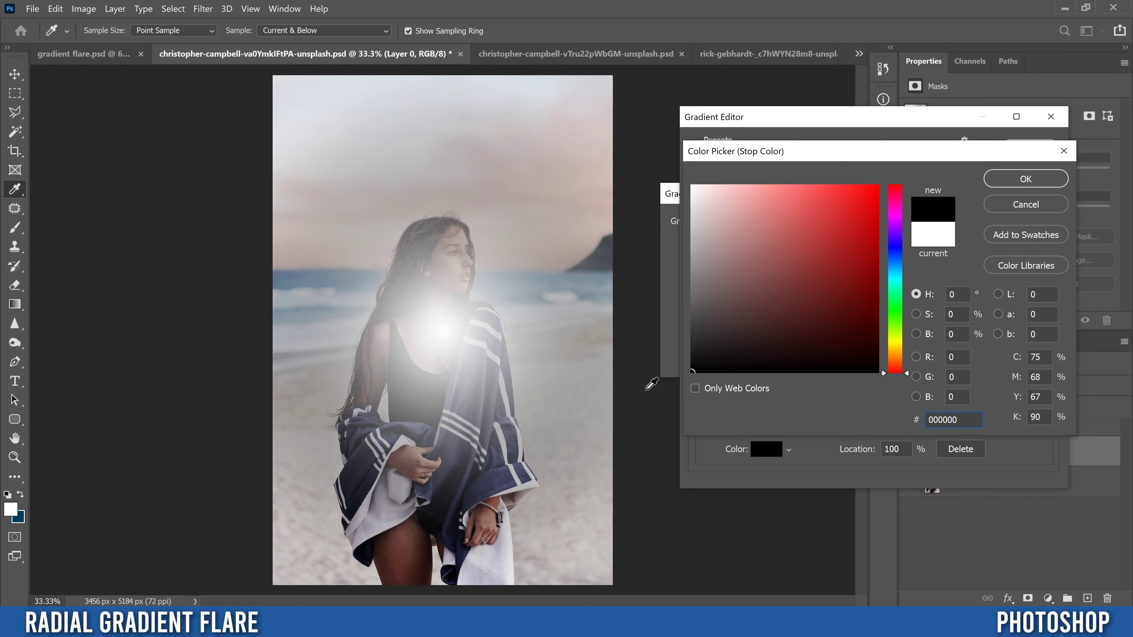
{"action": "mouse_move", "coordinate": [908, 372]}
{"action": "left_mouse_down"}
{"action": "mouse_move", "coordinate": [910, 206]}
{"action": "mouse_move", "coordinate": [897, 195]}
{"action": "left_mouse_up"}
{"action": "left_click_drag", "start_coordinate": [907, 189], "coordinate": [906, 194]}
{"action": "mouse_move", "coordinate": [853, 229]}
{"action": "left_mouse_down"}
{"action": "mouse_move", "coordinate": [874, 223]}
{"action": "mouse_move", "coordinate": [890, 236]}
{"action": "mouse_move", "coordinate": [887, 274]}
{"action": "mouse_move", "coordinate": [877, 268]}
{"action": "left_mouse_up"}
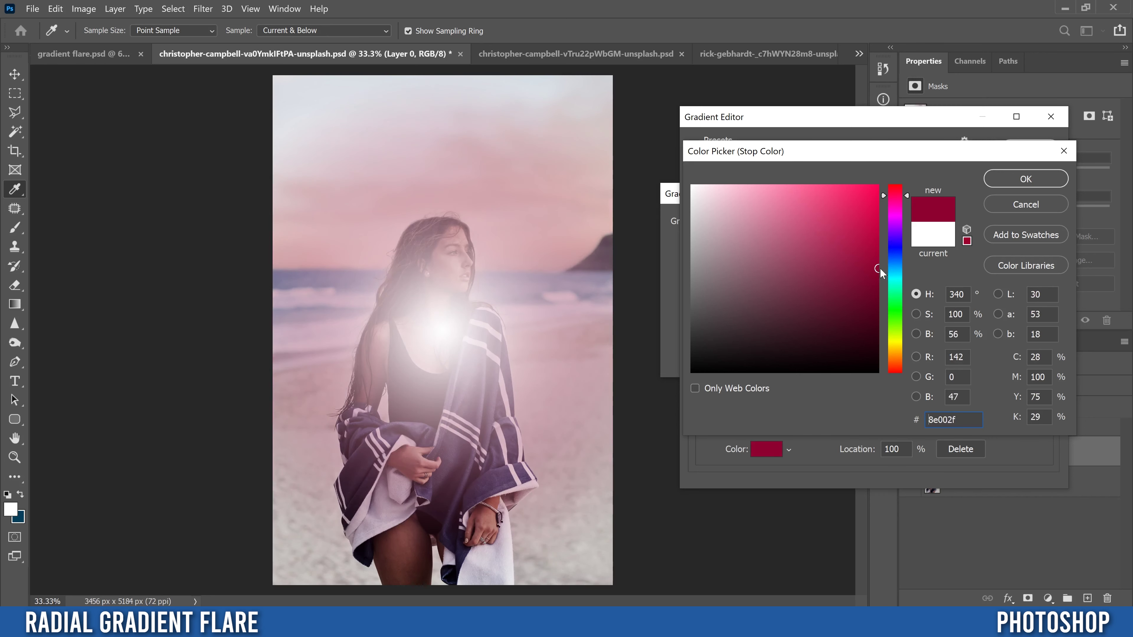
{"action": "left_click", "coordinate": [1025, 179]}
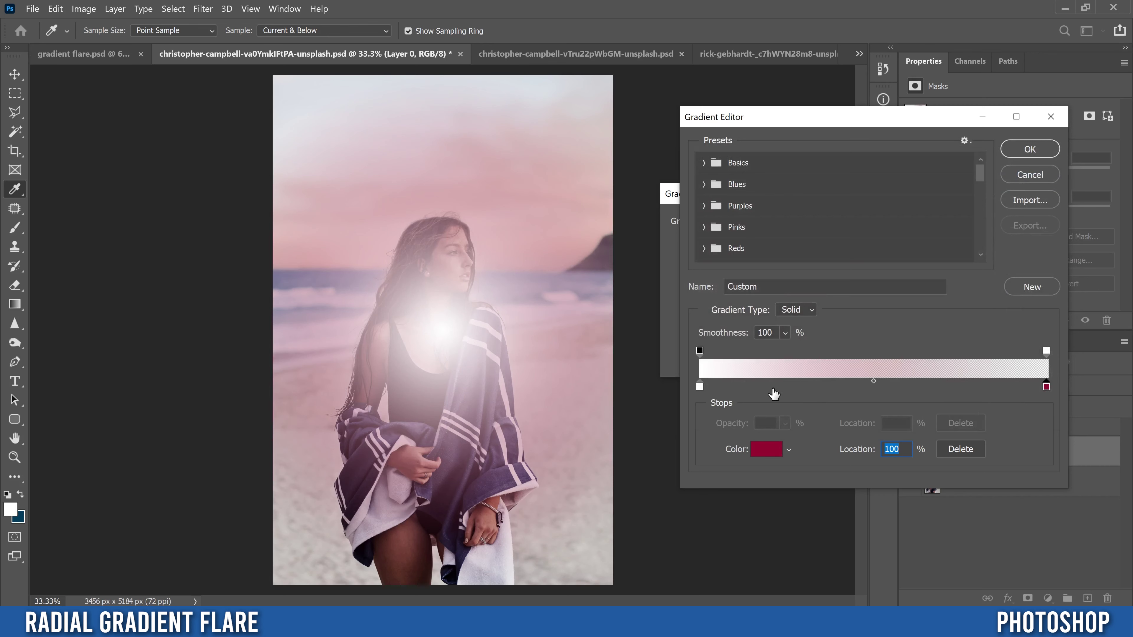
- Add a color stop at 18% of the gradient and make it yellow ffde00
{"action": "left_click", "coordinate": [755, 386]}
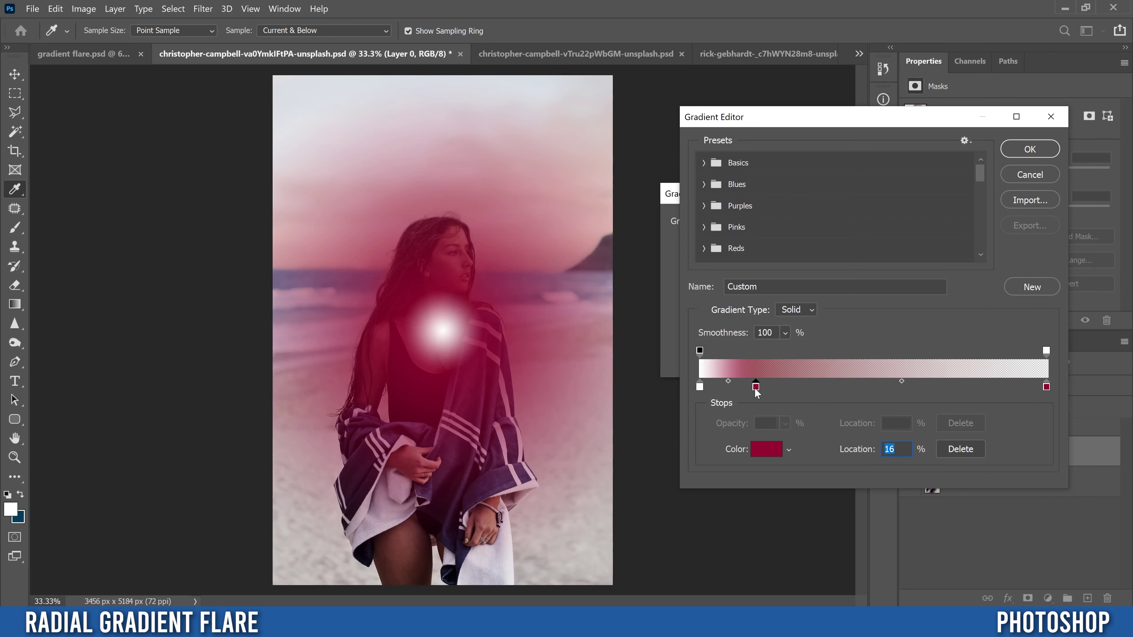
{"action": "left_click_drag", "start_coordinate": [756, 390], "coordinate": [763, 396]}
{"action": "left_click", "coordinate": [766, 449]}
{"action": "left_click_drag", "start_coordinate": [901, 348], "coordinate": [905, 349]}
{"action": "left_click_drag", "start_coordinate": [858, 310], "coordinate": [904, 161]}
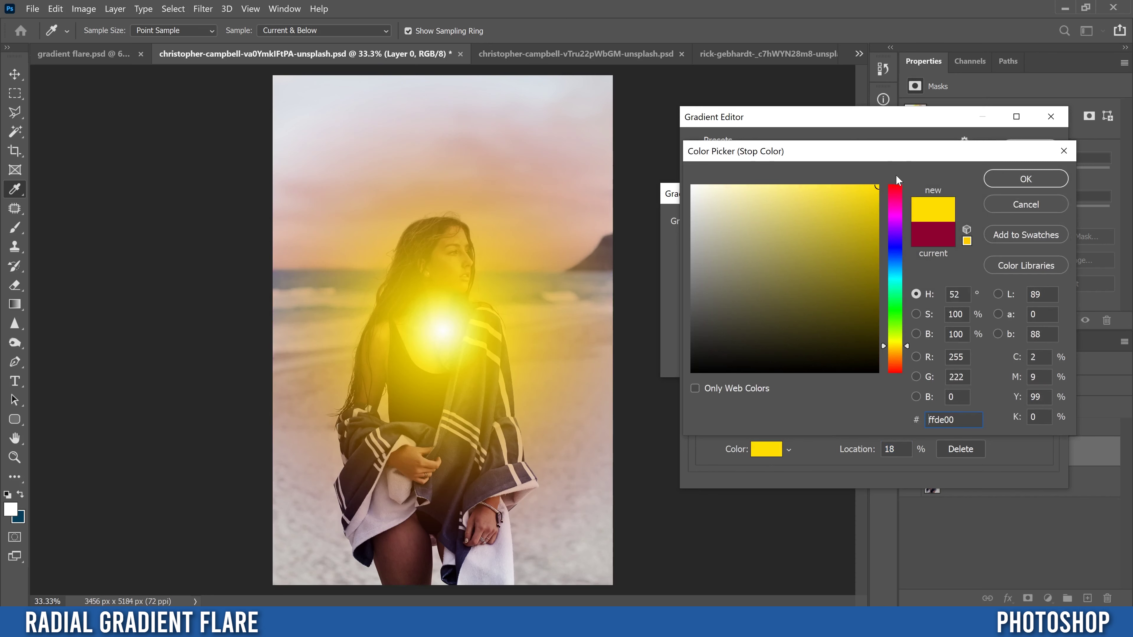
{"action": "left_click", "coordinate": [1011, 179]}
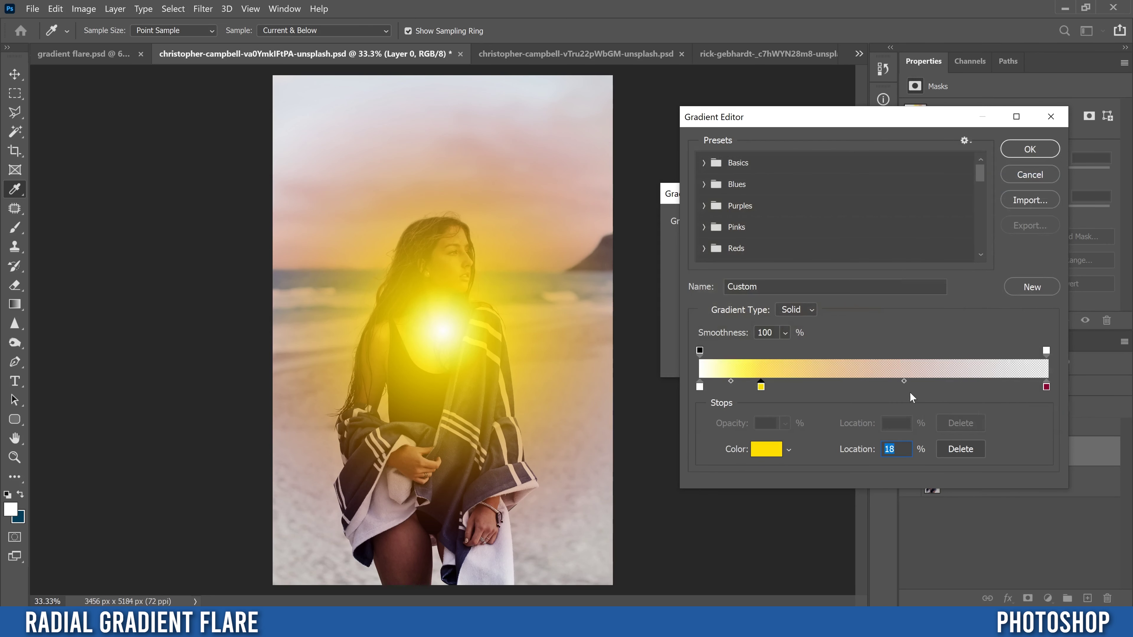
- Add another color stop at 63% of the gradient and make it orange ff6c00
{"action": "left_click_drag", "start_coordinate": [896, 388], "coordinate": [917, 388]}
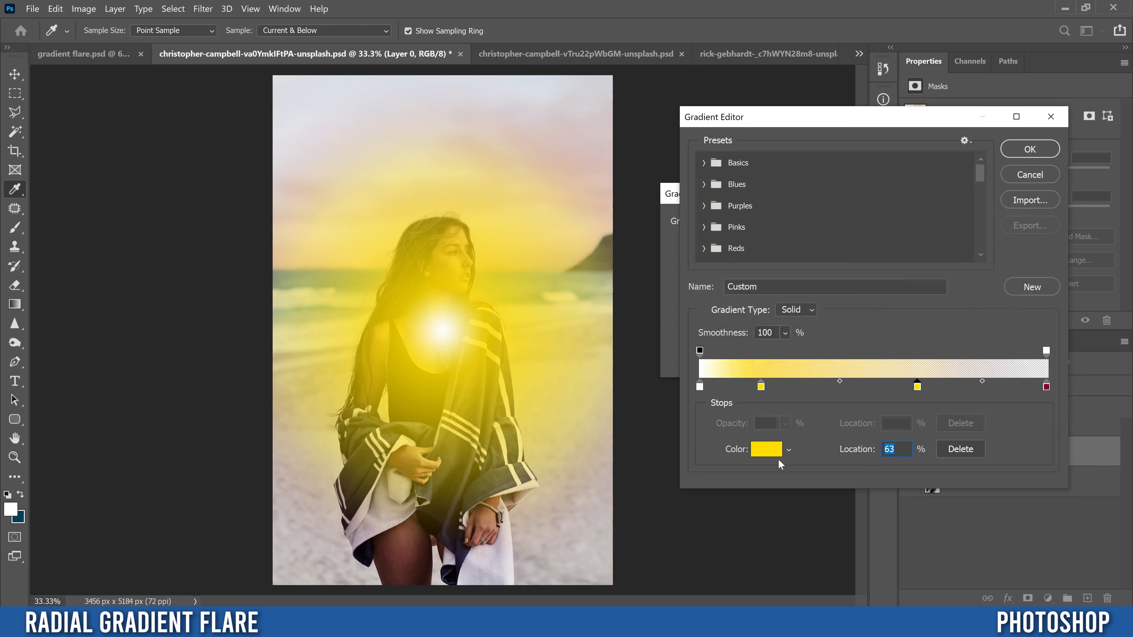
{"action": "left_click", "coordinate": [764, 457]}
{"action": "left_click_drag", "start_coordinate": [904, 347], "coordinate": [905, 359]}
{"action": "left_click_drag", "start_coordinate": [855, 321], "coordinate": [898, 167]}
{"action": "left_click", "coordinate": [907, 359]}
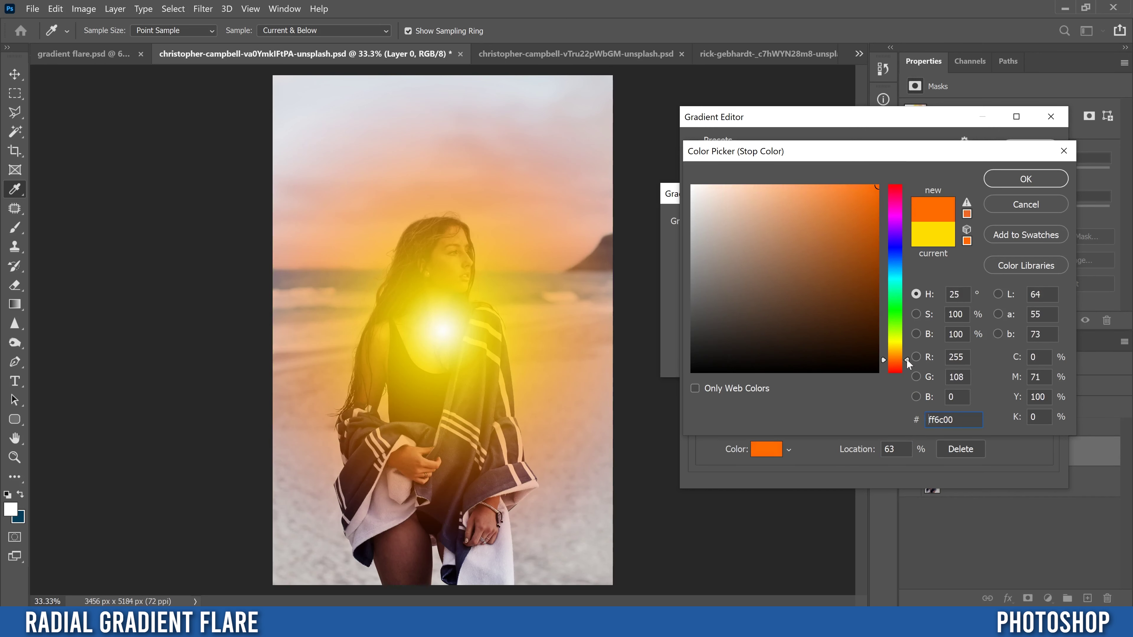
{"action": "left_click", "coordinate": [1011, 180]}
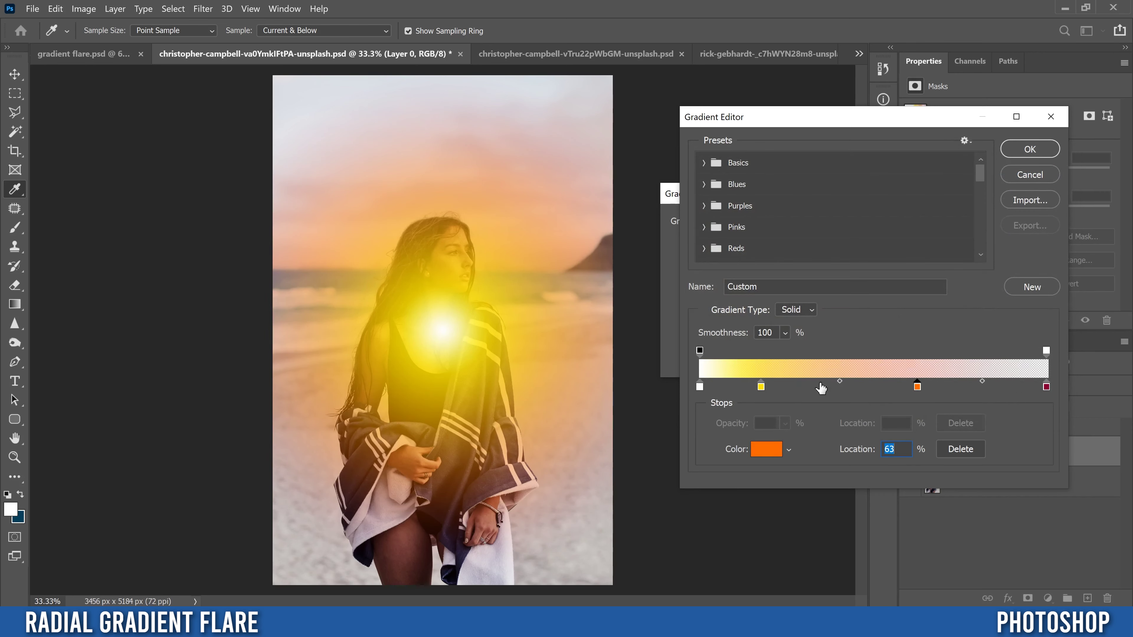
- Set the midpoint between the yellow and orange stops to 62% and shift the orange-to-red midpoint slightly toward red
{"action": "mouse_move", "coordinate": [840, 380]}
{"action": "left_mouse_down"}
{"action": "mouse_move", "coordinate": [862, 381]}
{"action": "mouse_move", "coordinate": [822, 382]}
{"action": "left_mouse_up"}
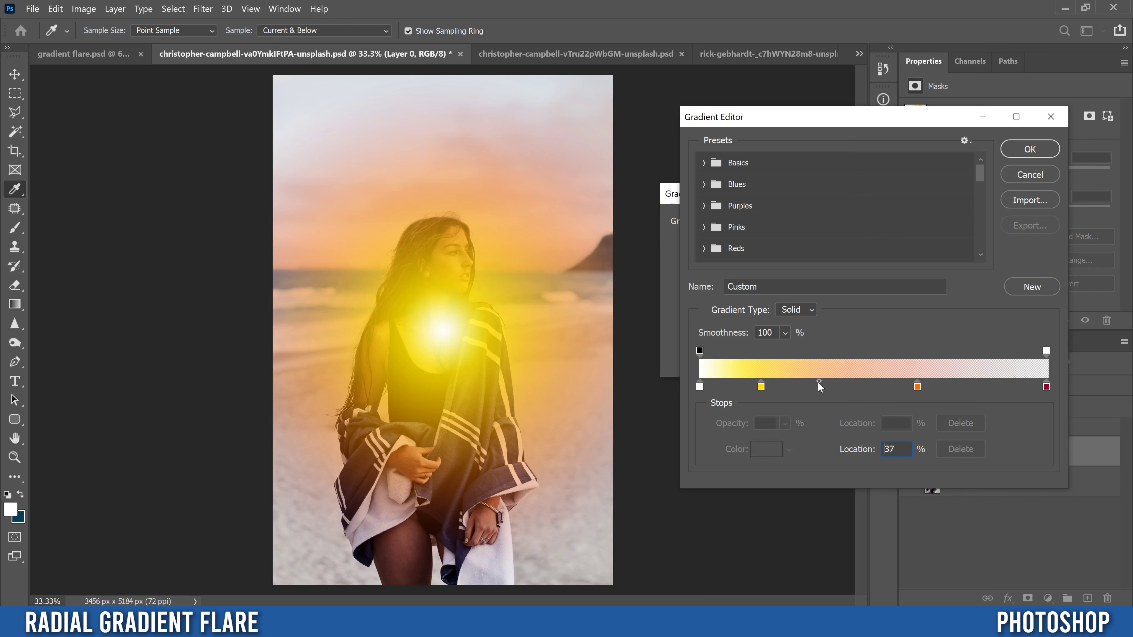
{"action": "left_click_drag", "start_coordinate": [811, 384], "coordinate": [785, 384]}
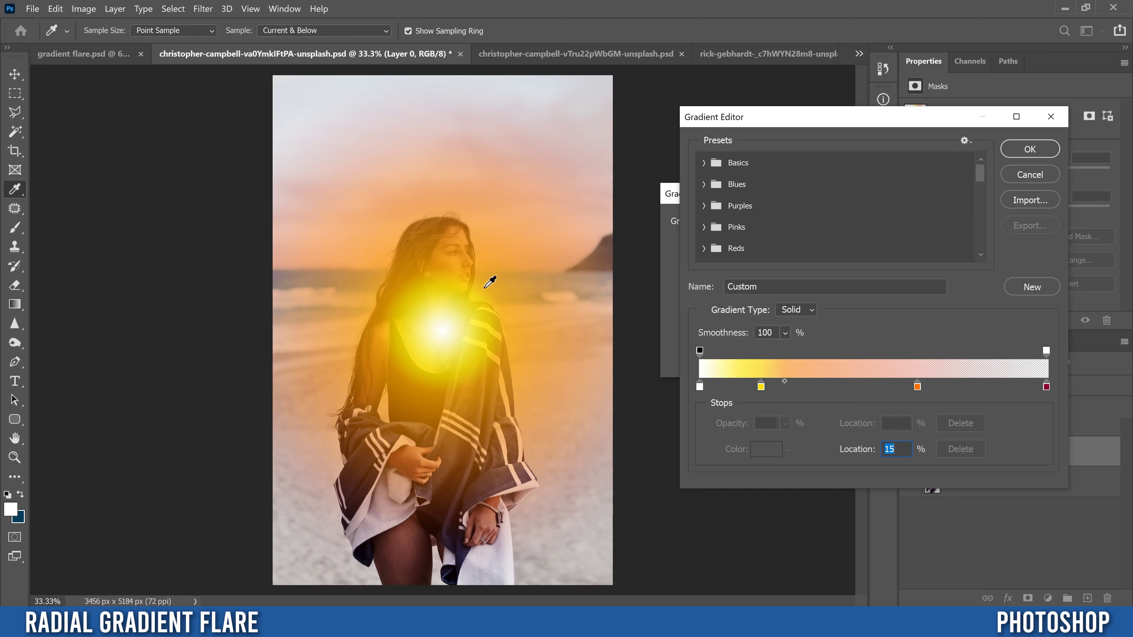
{"action": "left_click_drag", "start_coordinate": [785, 380], "coordinate": [859, 383]}
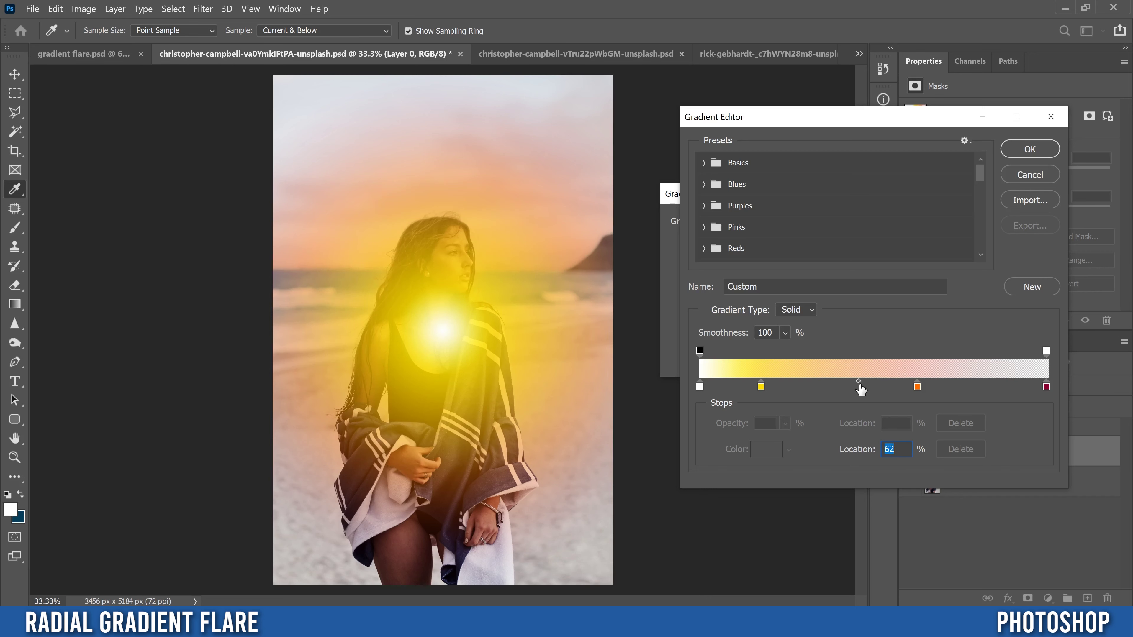
{"action": "left_click", "coordinate": [917, 387]}
{"action": "left_click_drag", "start_coordinate": [980, 381], "coordinate": [997, 383]}
- Inspect the opacity stops at both ends of the gradient and accept the edited gradient
{"action": "left_click", "coordinate": [1047, 351]}
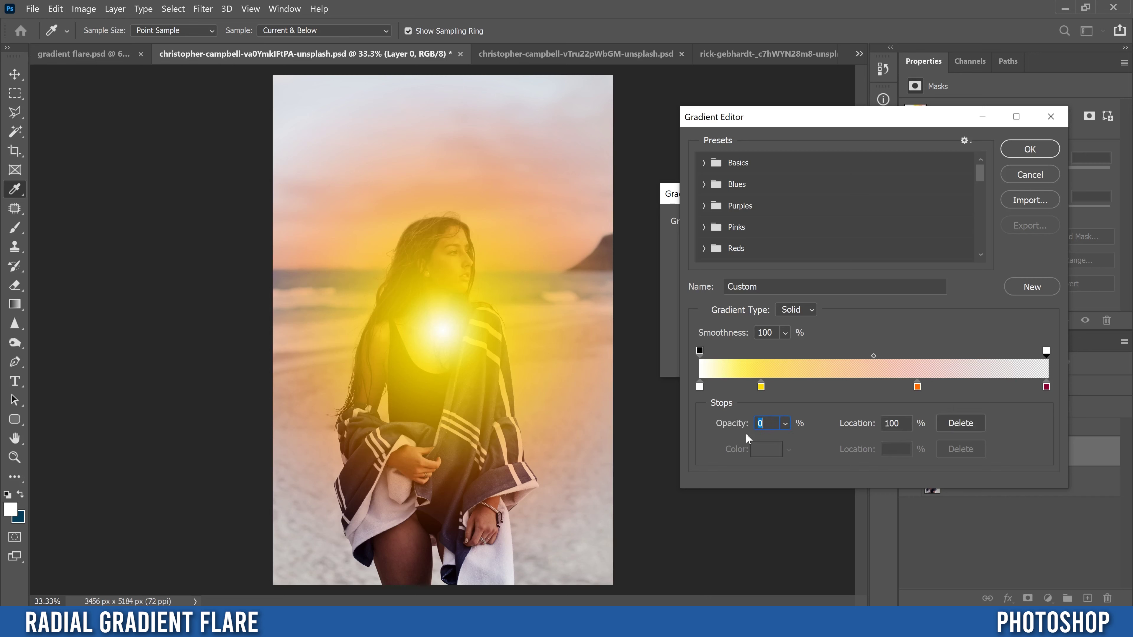
{"action": "left_click", "coordinate": [700, 351]}
{"action": "left_click", "coordinate": [1026, 150]}
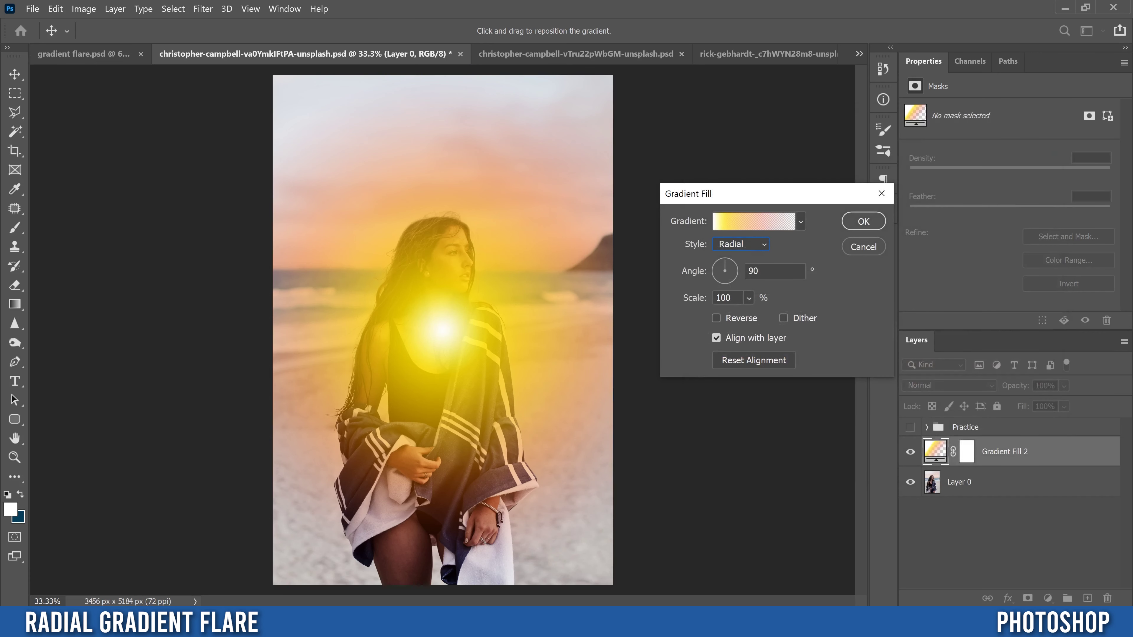
- Move the radial gradient's center beside the woman's face near the headland, scale it to 129%, and confirm the fill
{"action": "left_click_drag", "start_coordinate": [440, 329], "coordinate": [557, 259]}
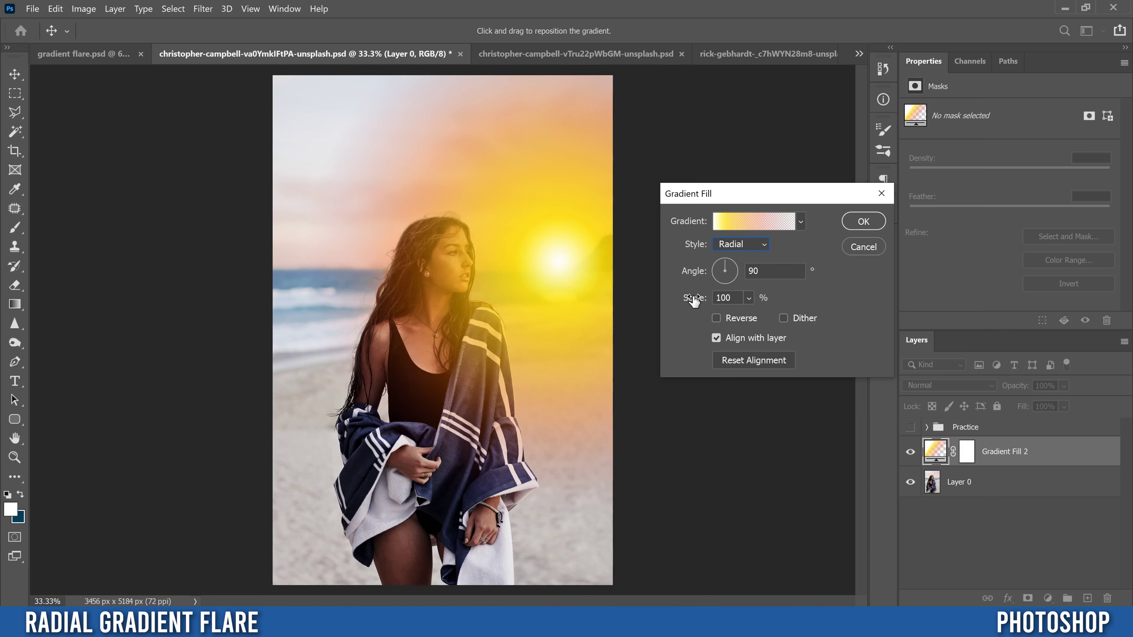
{"action": "left_click_drag", "start_coordinate": [699, 300], "coordinate": [716, 297]}
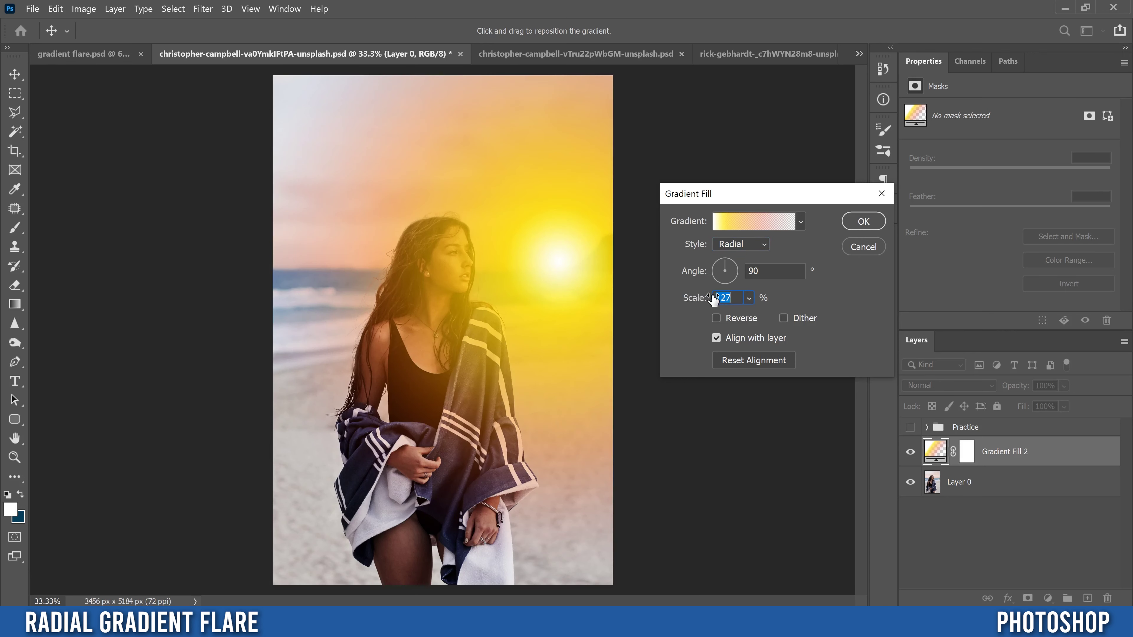
{"action": "left_click_drag", "start_coordinate": [562, 268], "coordinate": [565, 262]}
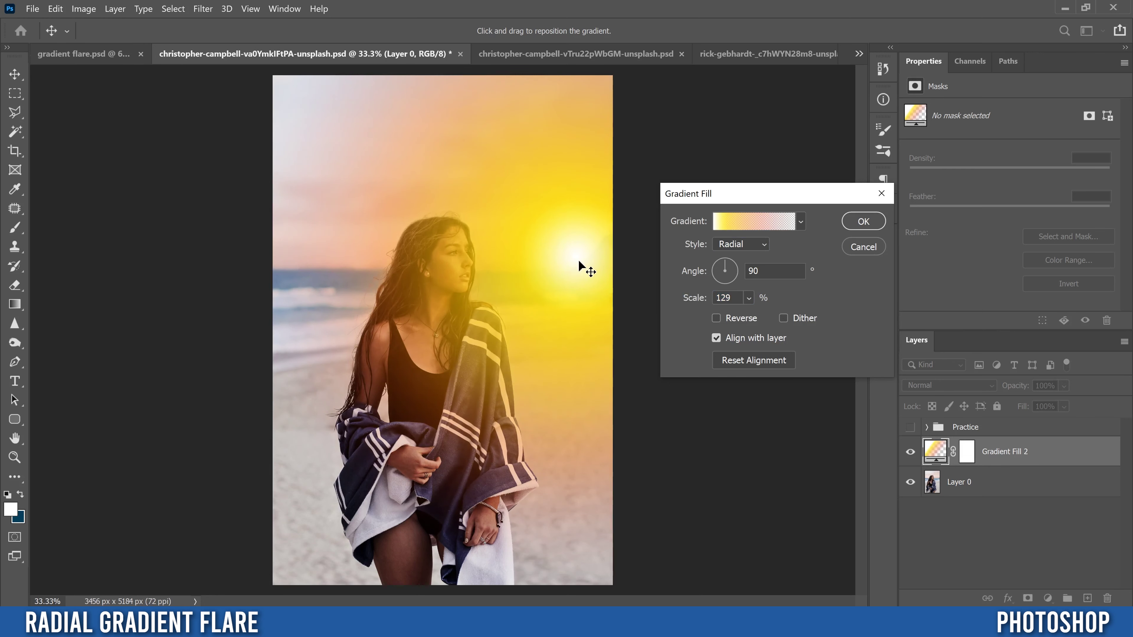
{"action": "left_click_drag", "start_coordinate": [574, 262], "coordinate": [577, 262]}
{"action": "left_click", "coordinate": [862, 222]}
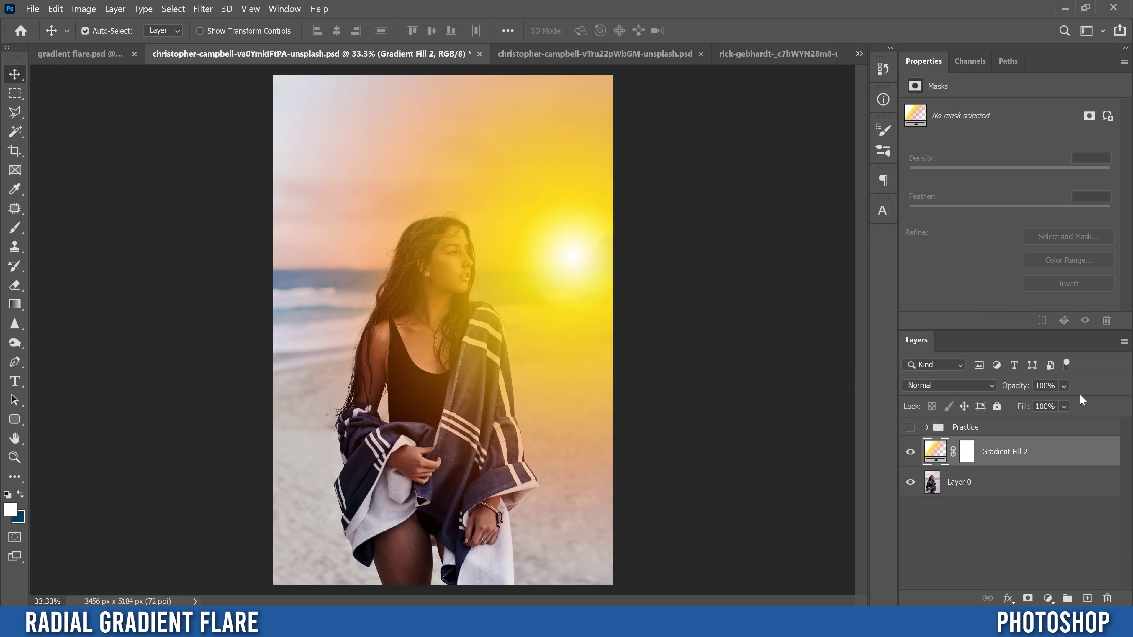
- Set the gradient fill layer's blend mode to Screen and compare the photo with and without the flare
{"action": "left_click", "coordinate": [946, 386]}
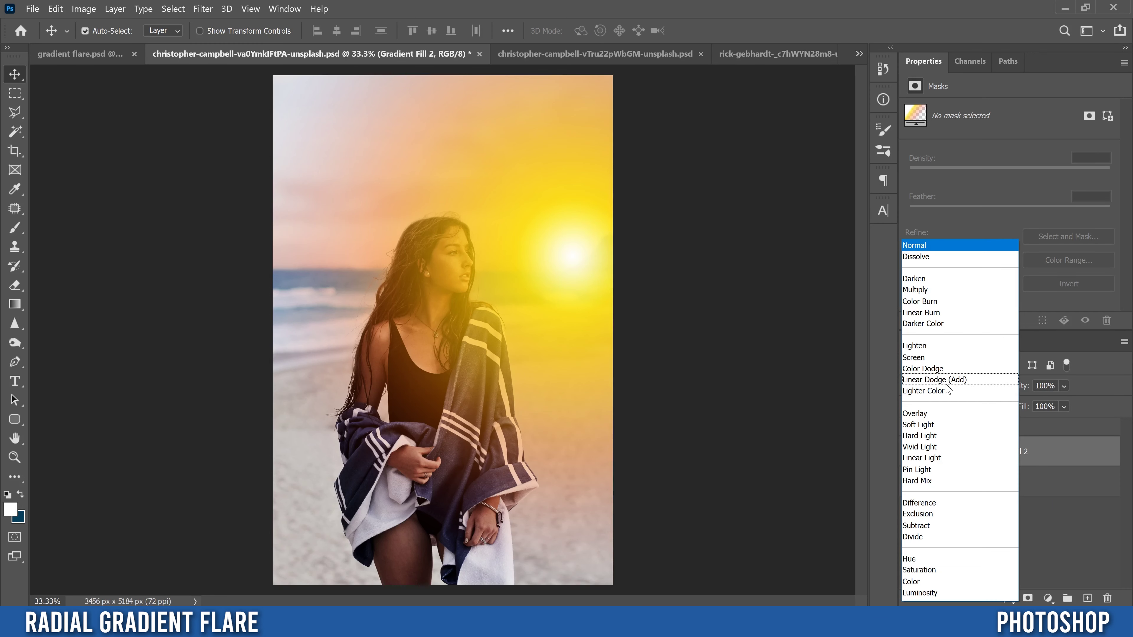
{"action": "left_click", "coordinate": [918, 357]}
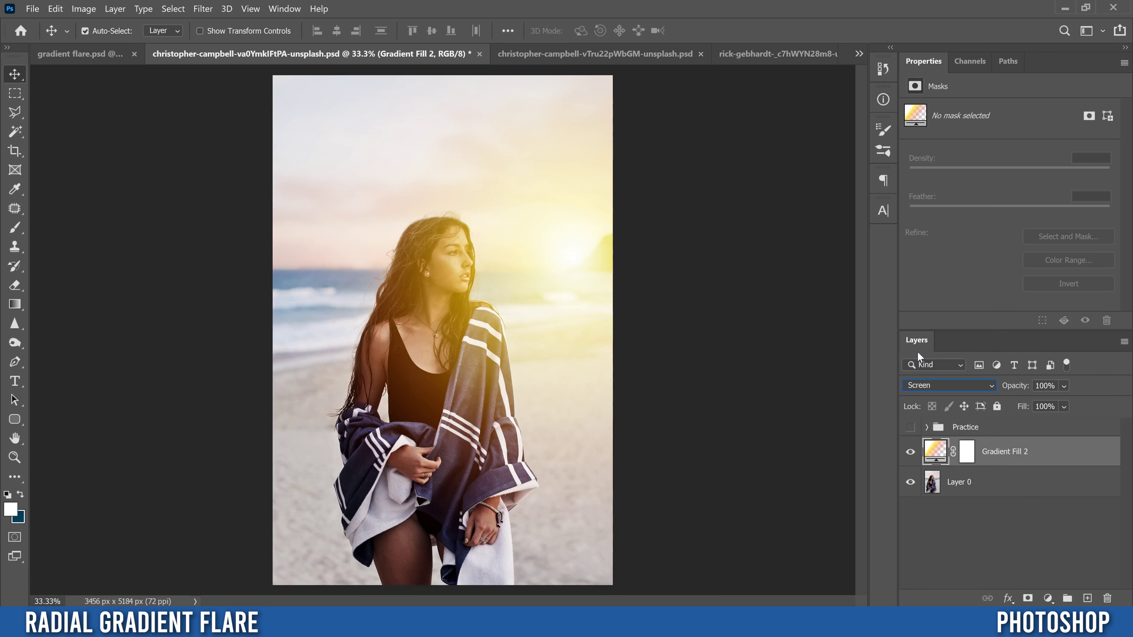
{"action": "left_click", "coordinate": [910, 453]}
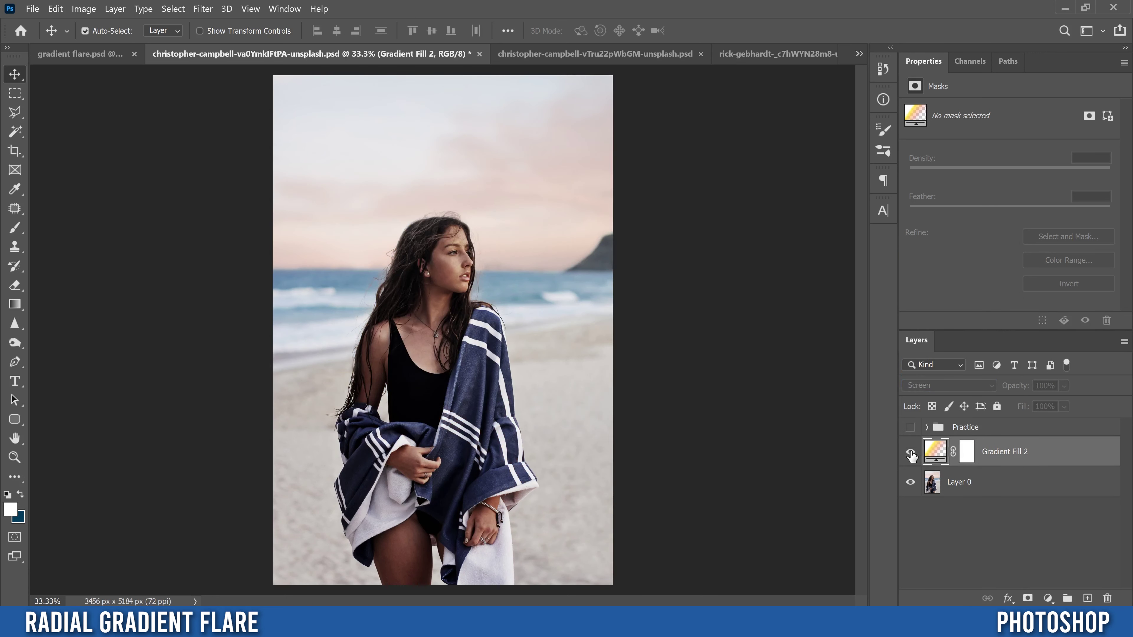
{"action": "left_click", "coordinate": [910, 453]}
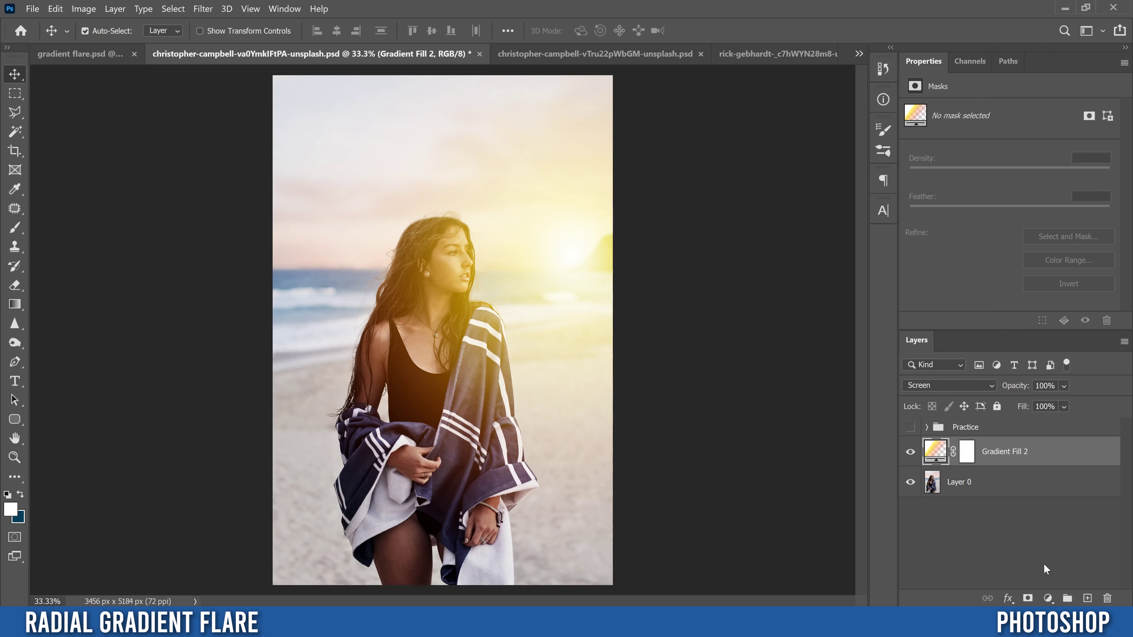
- Add a Gradient Map adjustment layer above the gradient fill and set its gradient's starting color stop to a bright orange-red
{"action": "left_click", "coordinate": [1048, 598]}
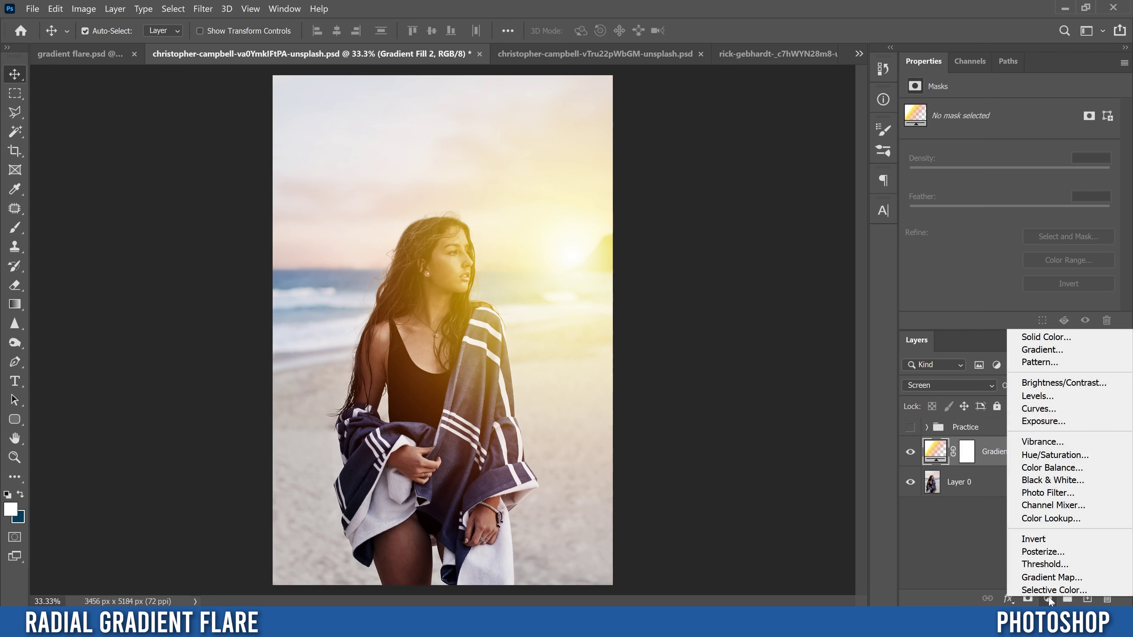
{"action": "left_click", "coordinate": [1053, 577]}
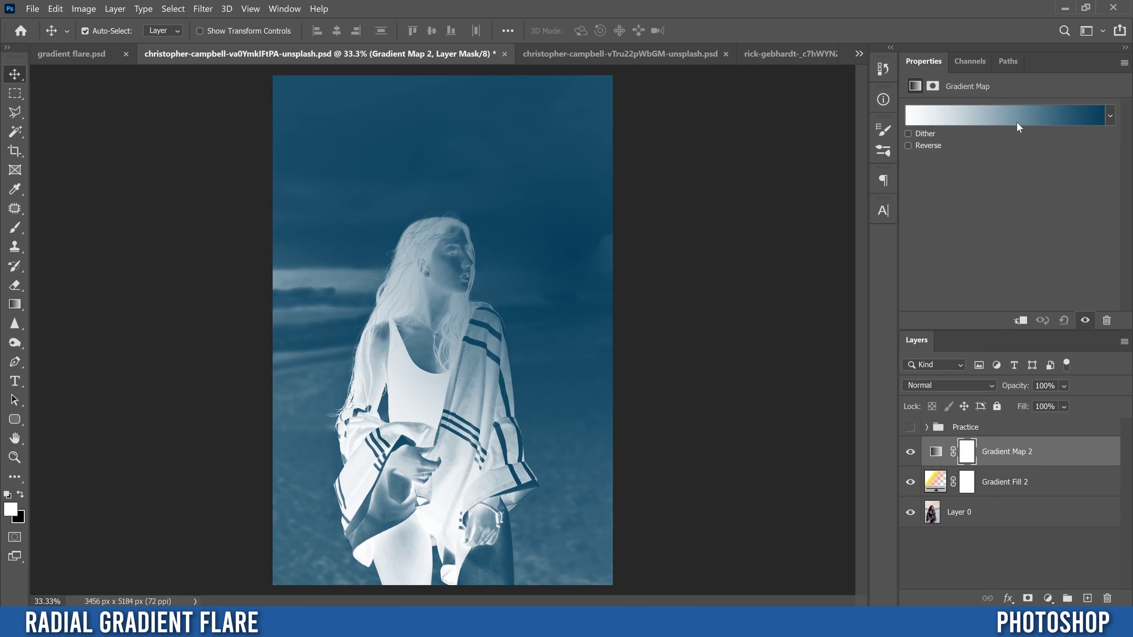
{"action": "left_click", "coordinate": [992, 120]}
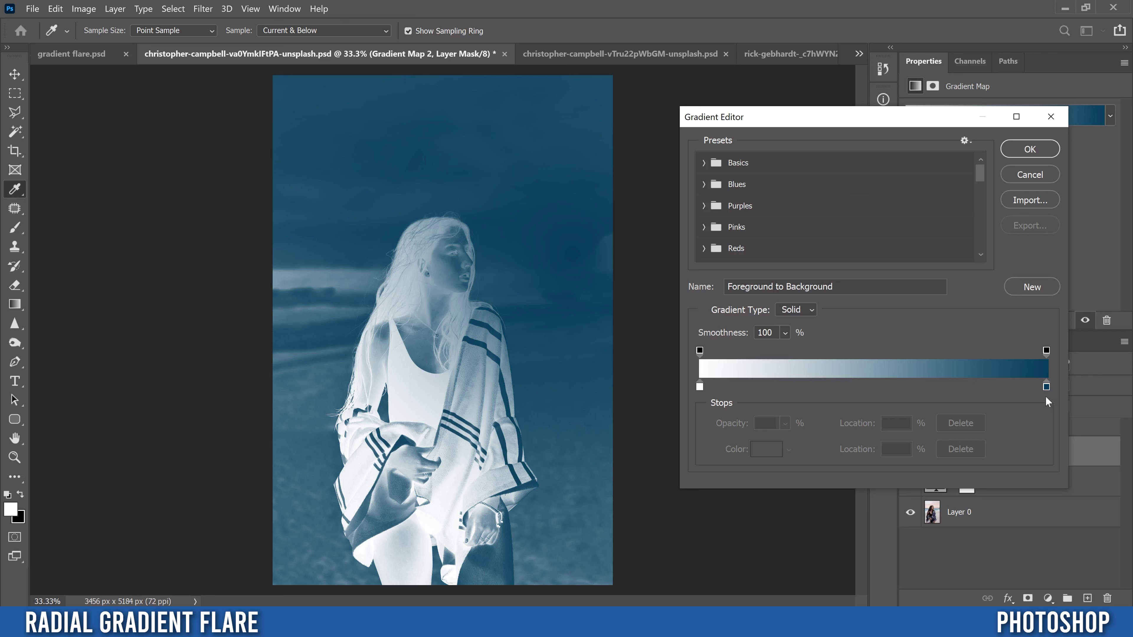
{"action": "left_click", "coordinate": [699, 387]}
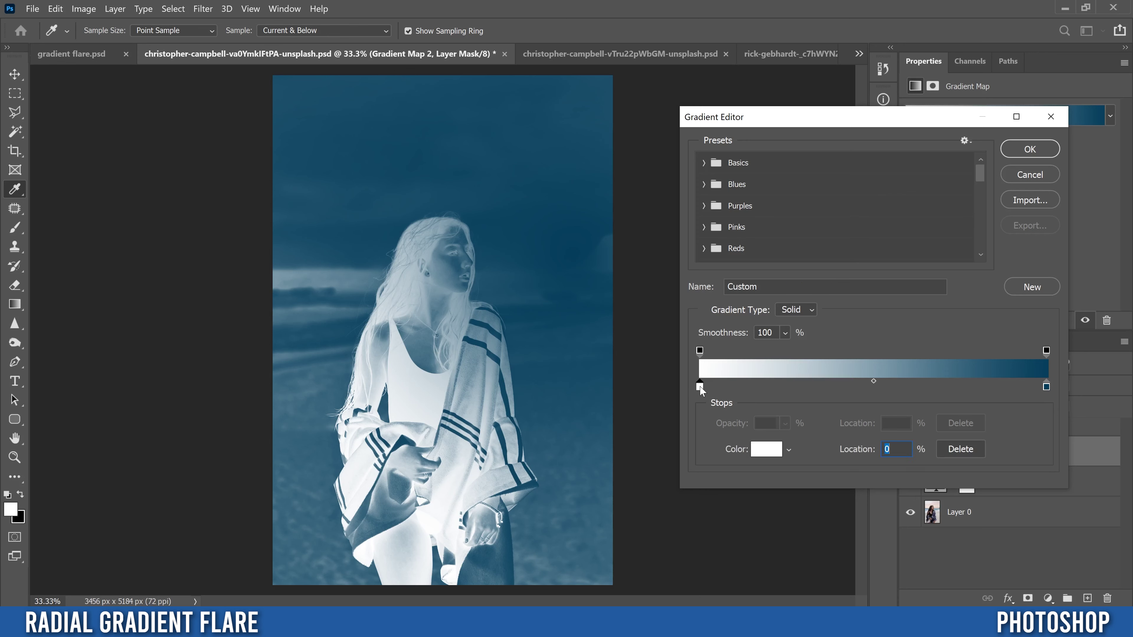
{"action": "left_click", "coordinate": [766, 449]}
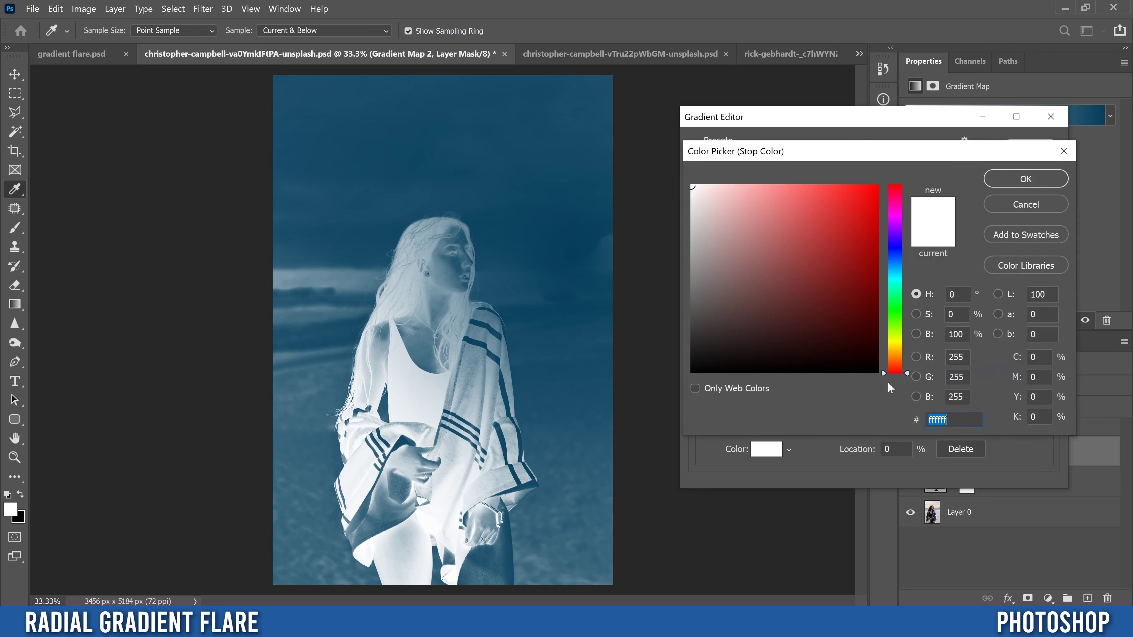
{"action": "left_click_drag", "start_coordinate": [908, 371], "coordinate": [907, 360]}
{"action": "left_click", "coordinate": [877, 198]}
{"action": "left_click_drag", "start_coordinate": [908, 360], "coordinate": [908, 369]}
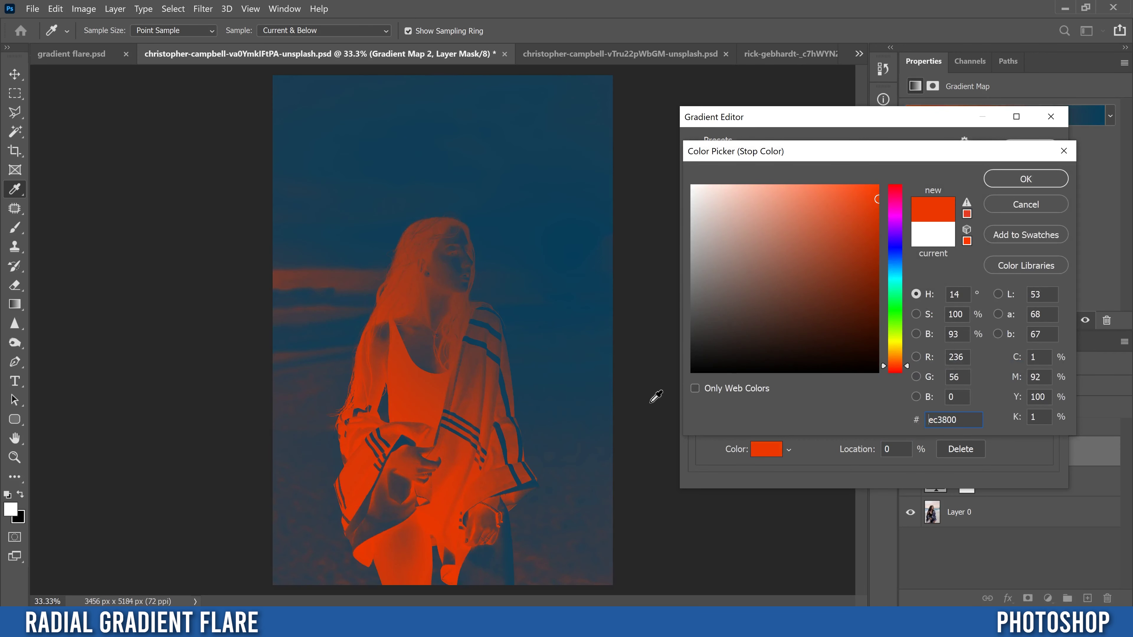
{"action": "left_click", "coordinate": [908, 365]}
{"action": "left_click", "coordinate": [1007, 184]}
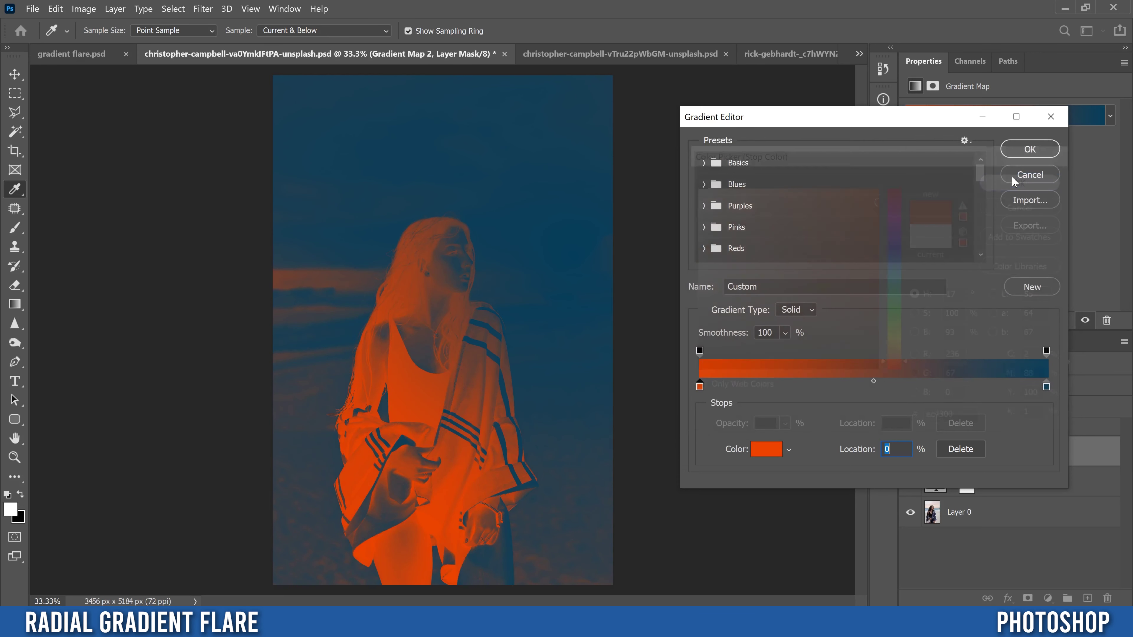
- Set the gradient map's end color stop to a light yellow, about #ffea5e
{"action": "left_click", "coordinate": [1046, 387]}
{"action": "left_click", "coordinate": [766, 449]}
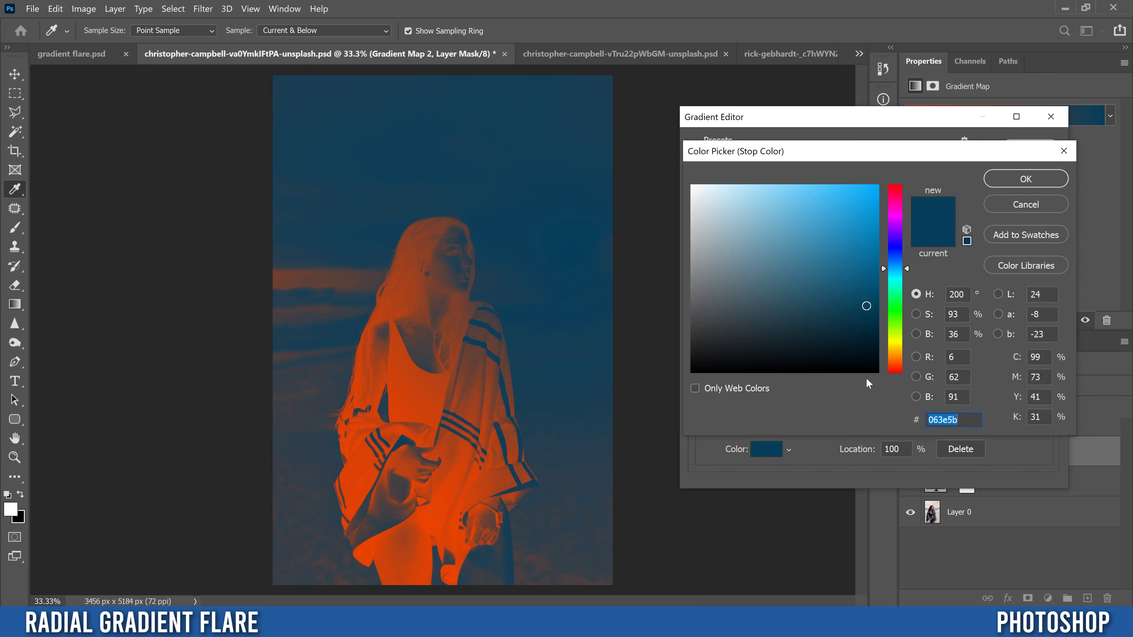
{"action": "left_click_drag", "start_coordinate": [908, 268], "coordinate": [906, 346]}
{"action": "left_click_drag", "start_coordinate": [849, 279], "coordinate": [893, 163]}
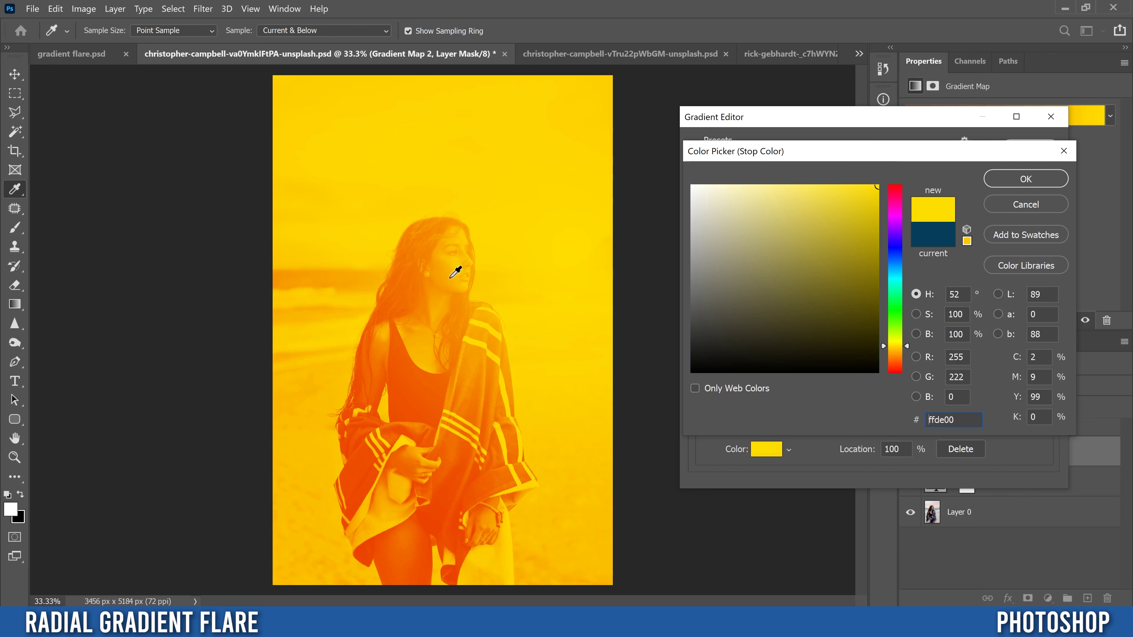
{"action": "left_click_drag", "start_coordinate": [845, 212], "coordinate": [809, 184]}
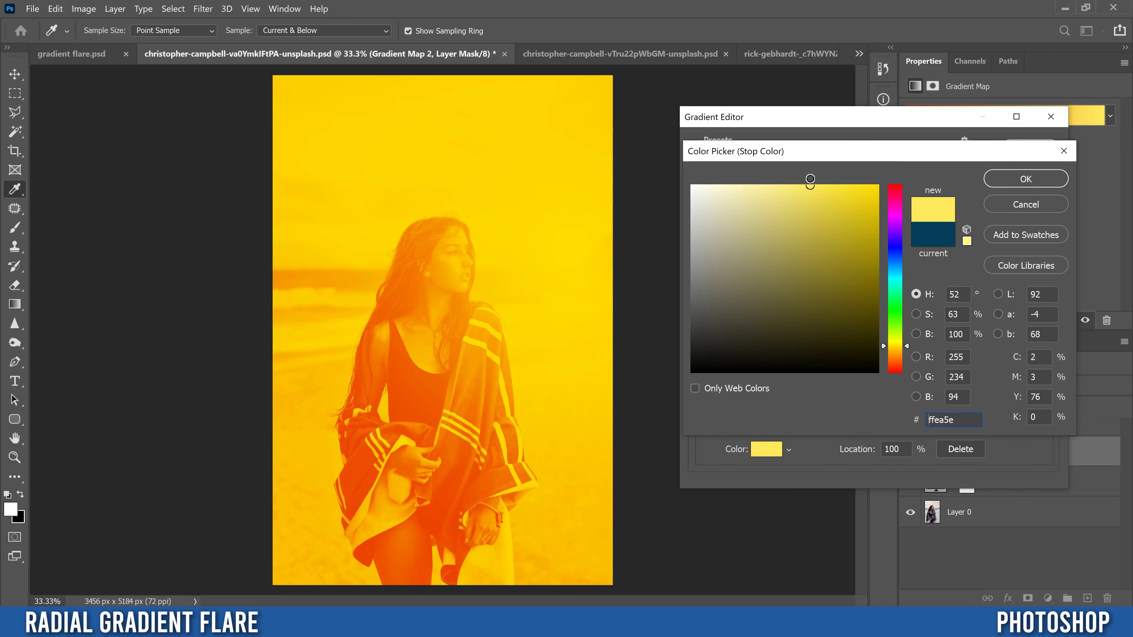
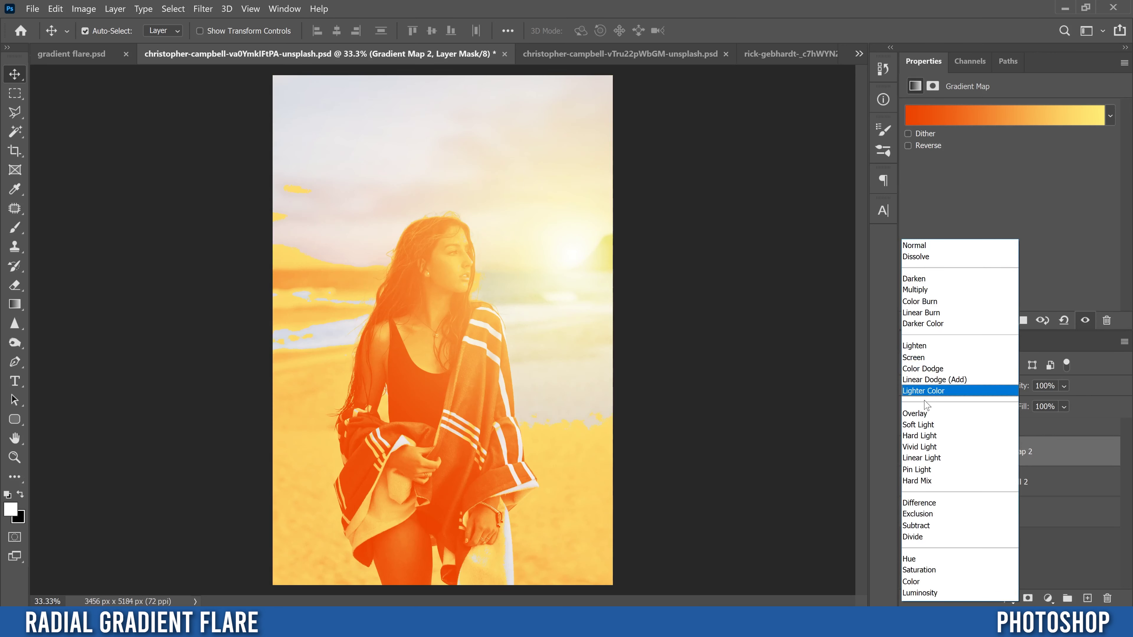
- Set the gradient map layer to Soft Light at 25% opacity and compare the photo with and without it
{"action": "left_click", "coordinate": [916, 425]}
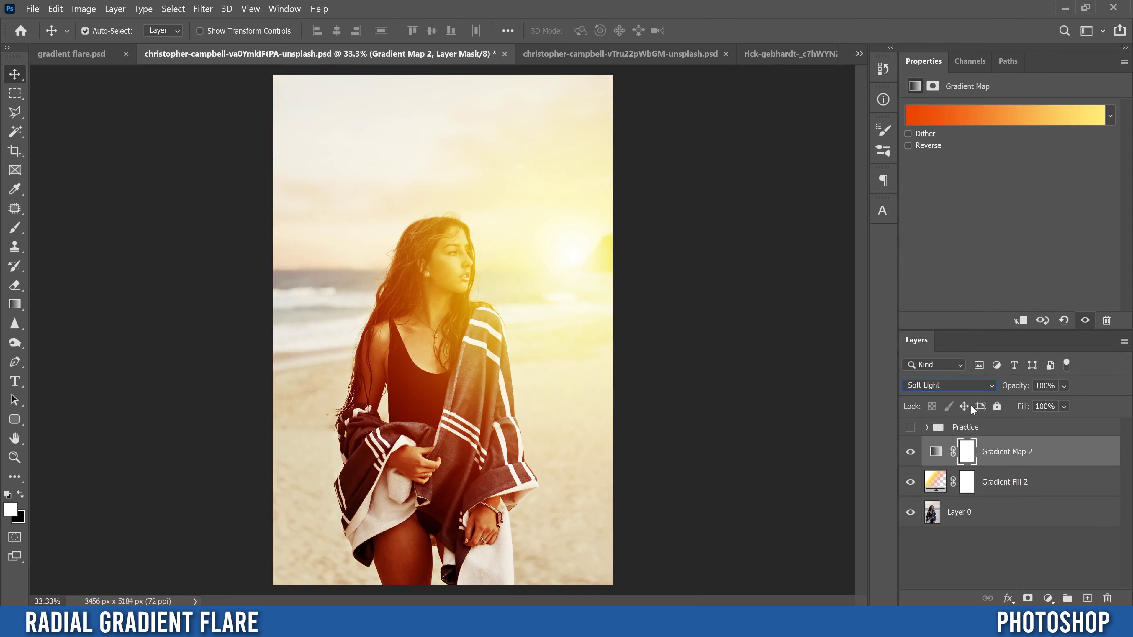
{"action": "left_click", "coordinate": [1065, 385]}
{"action": "left_click_drag", "start_coordinate": [1112, 402], "coordinate": [1056, 406]}
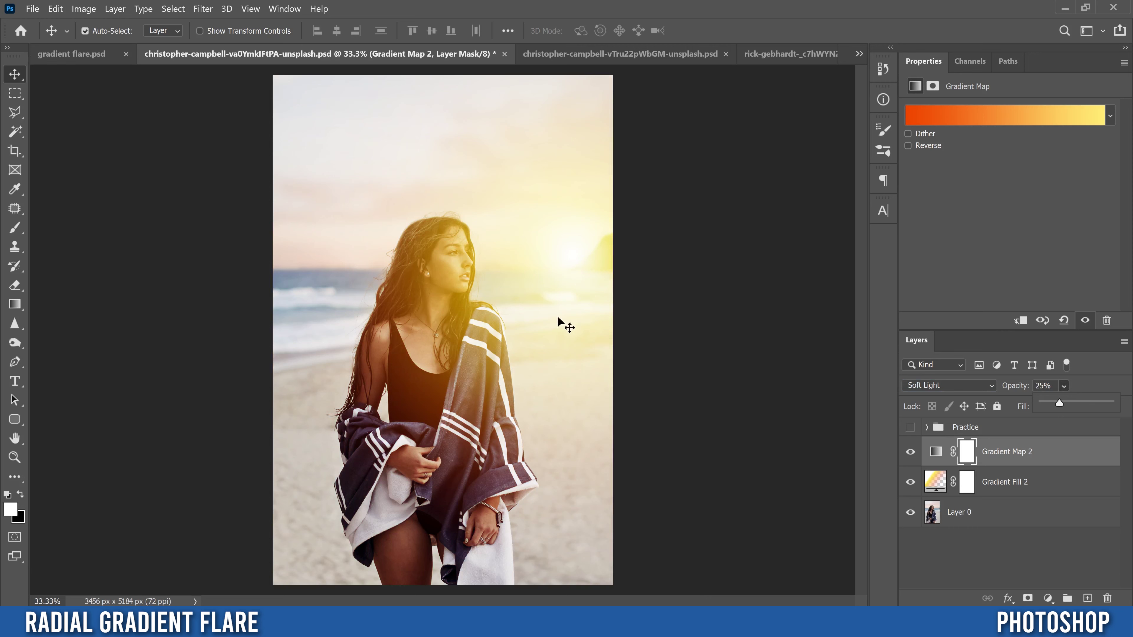
{"action": "left_click", "coordinate": [911, 451]}
{"action": "left_click", "coordinate": [910, 453]}
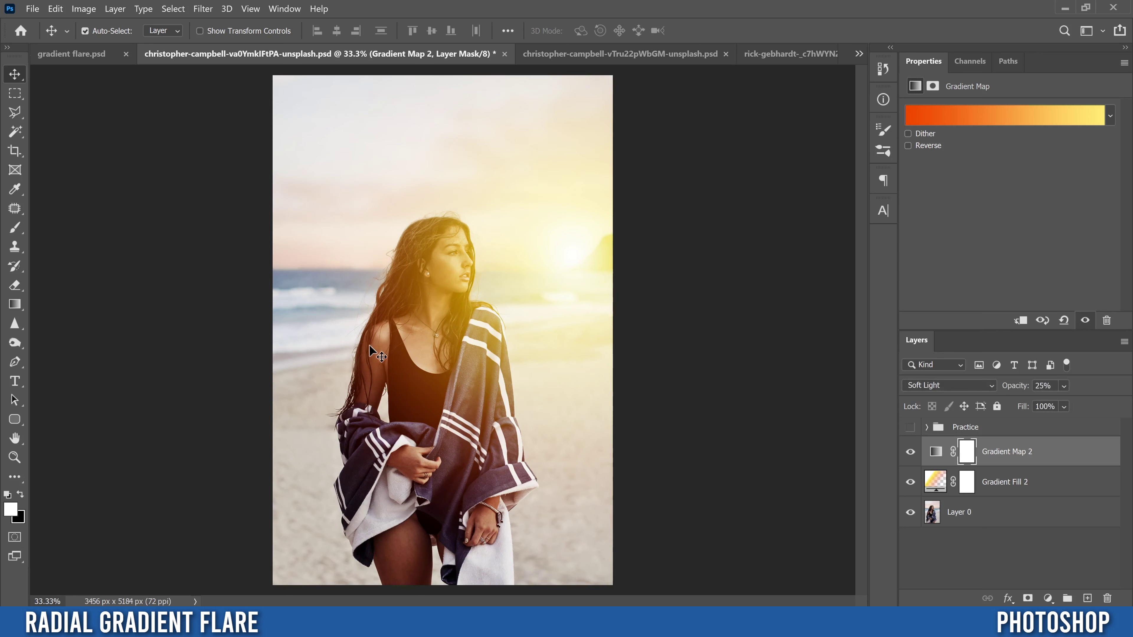
{"action": "left_click", "coordinate": [910, 453]}
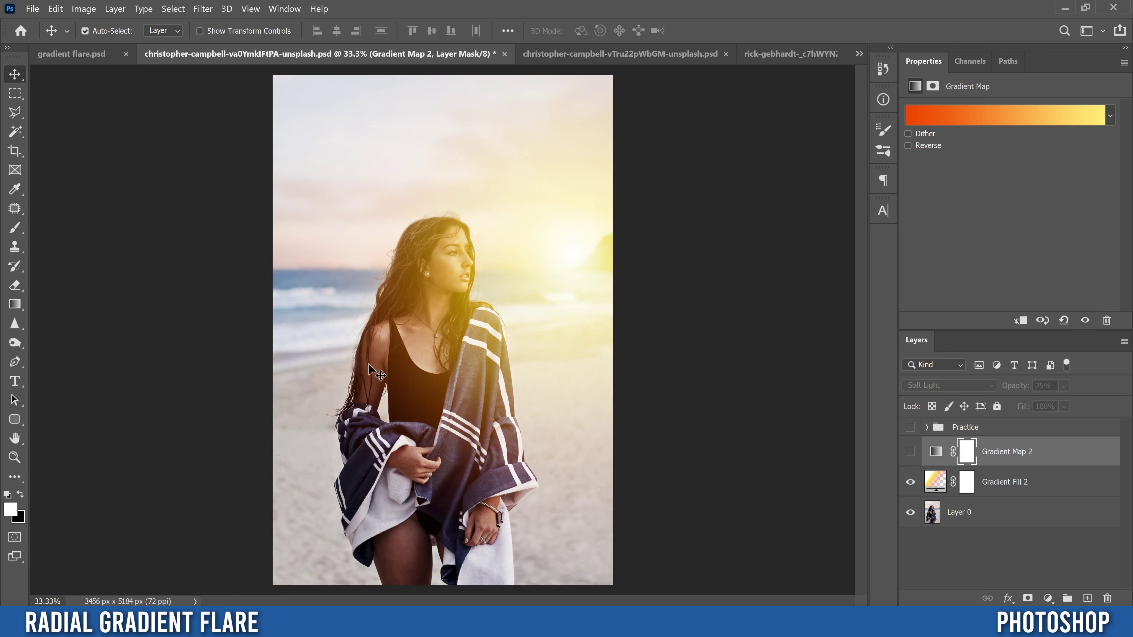
{"action": "left_click", "coordinate": [910, 452]}
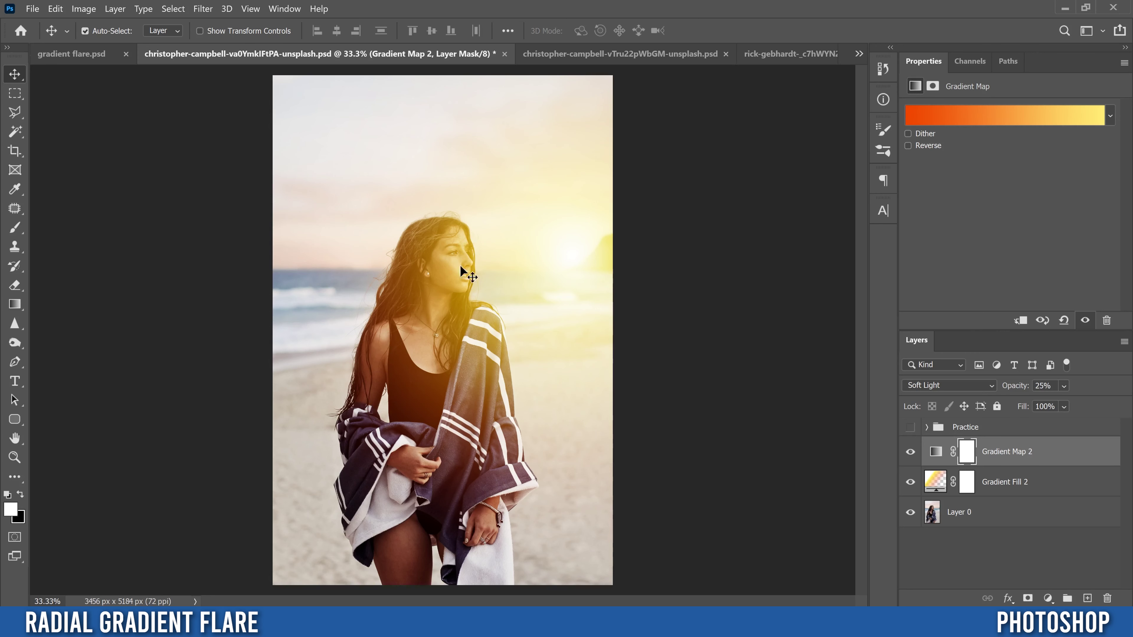
- Duplicate the gradient map layer as a Normal-blended copy at 5% opacity and compare the photo with and without the copy
{"action": "left_click", "coordinate": [1058, 452]}
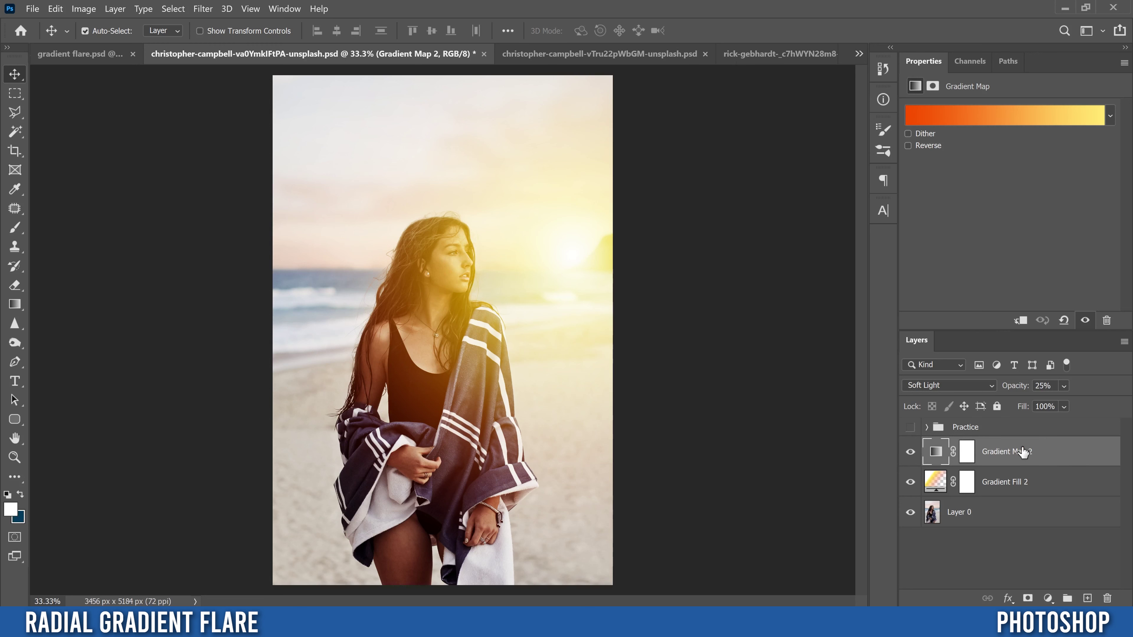
{"action": "key", "text": "ctrl+j"}
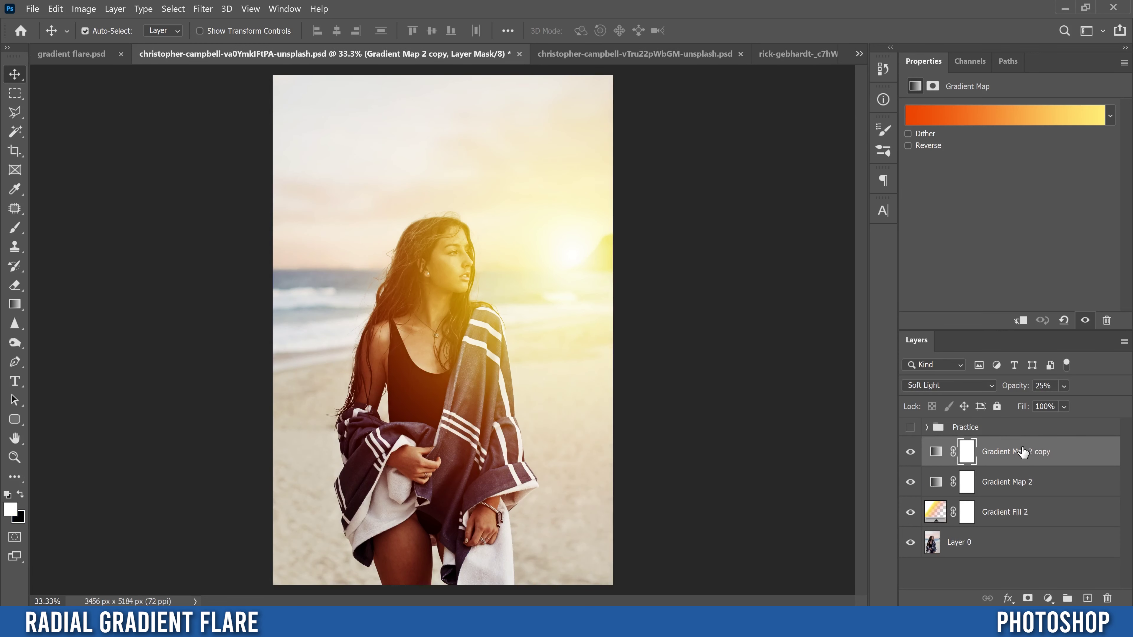
{"action": "left_click", "coordinate": [927, 384]}
{"action": "left_click", "coordinate": [921, 247]}
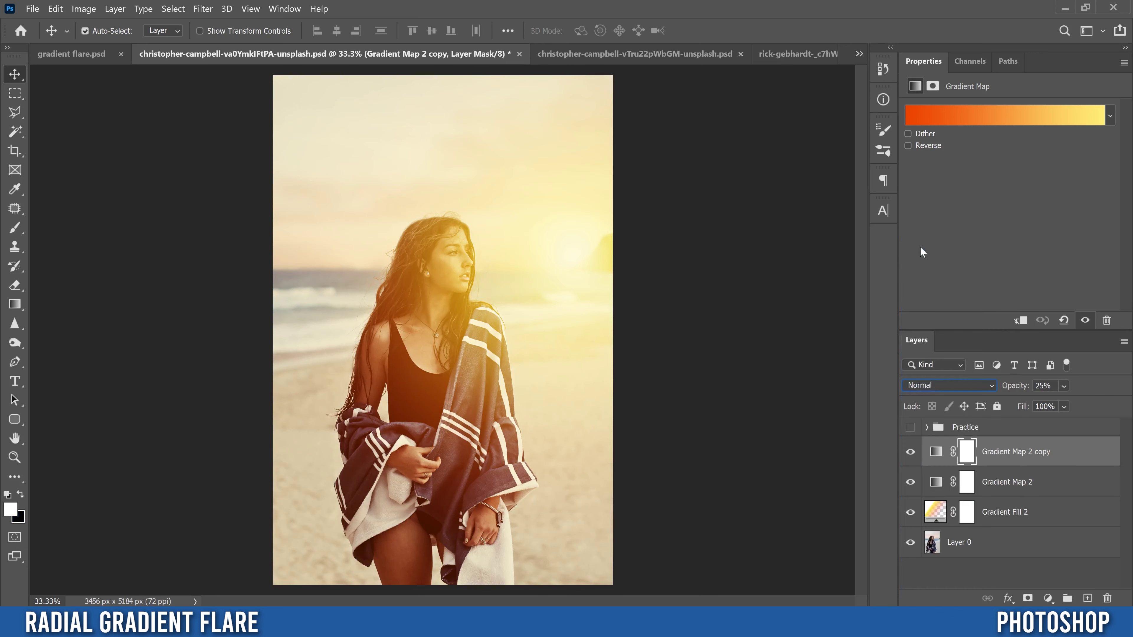
{"action": "left_click_drag", "start_coordinate": [1069, 396], "coordinate": [1057, 402]}
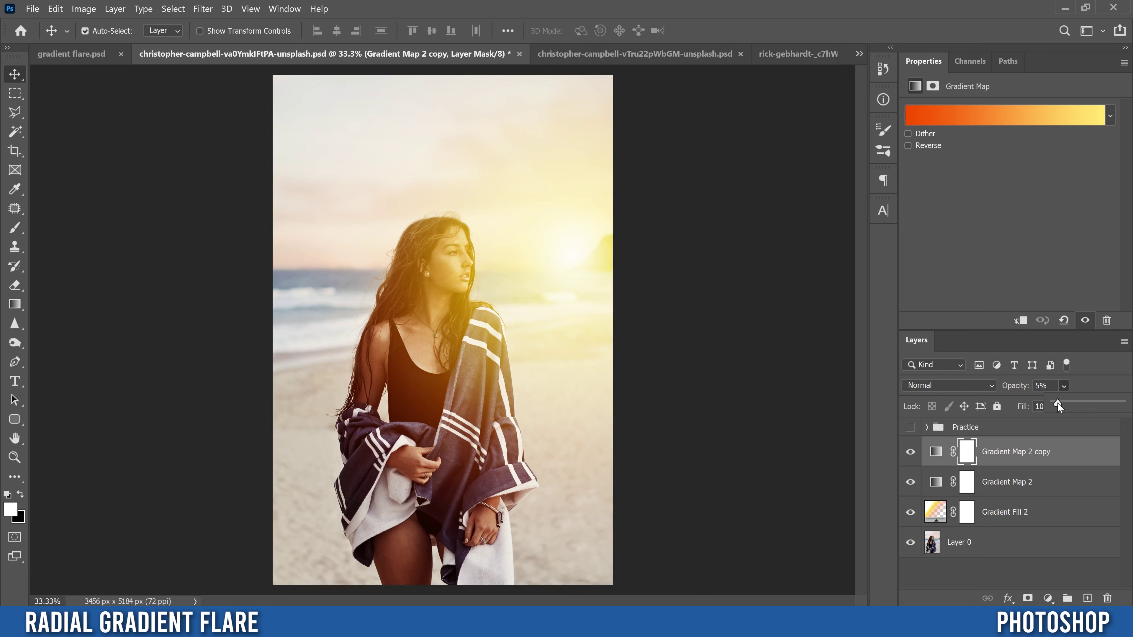
{"action": "left_click", "coordinate": [910, 452]}
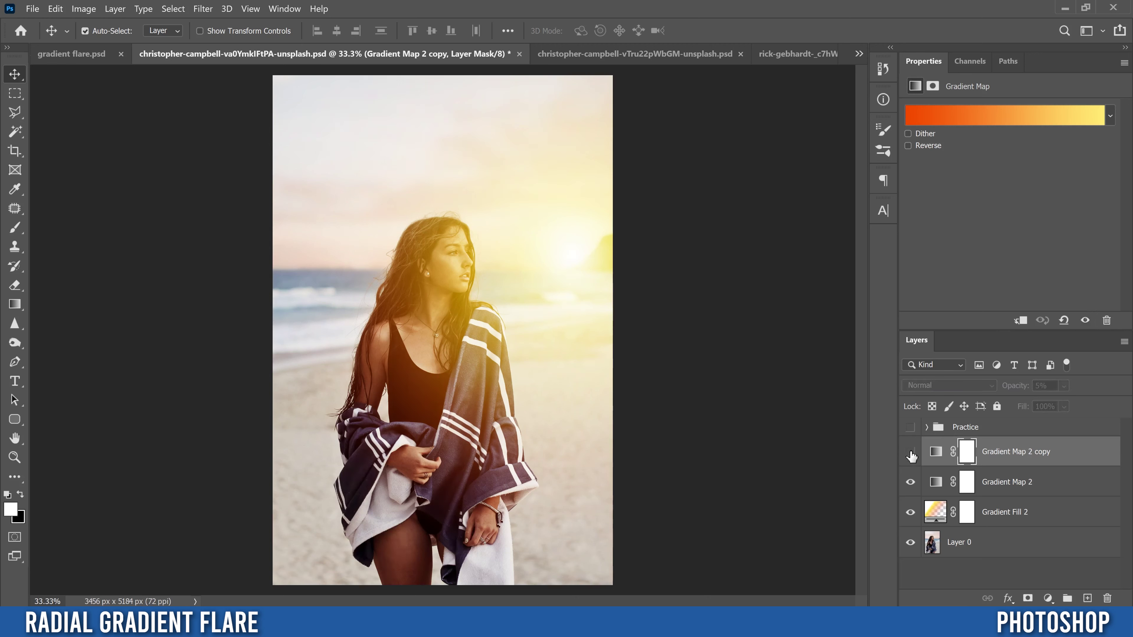
{"action": "left_click", "coordinate": [910, 452]}
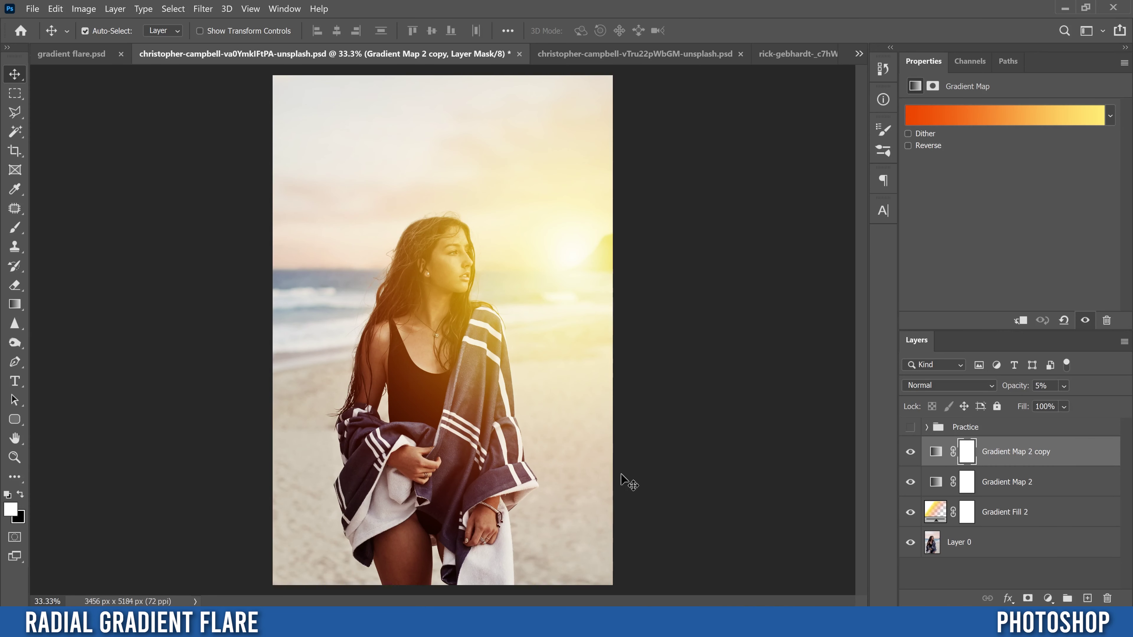
- Add a Curves adjustment layer and darken the midtones slightly on the RGB curve, adding a second point to hold the brighter tones
{"action": "left_click", "coordinate": [1047, 598]}
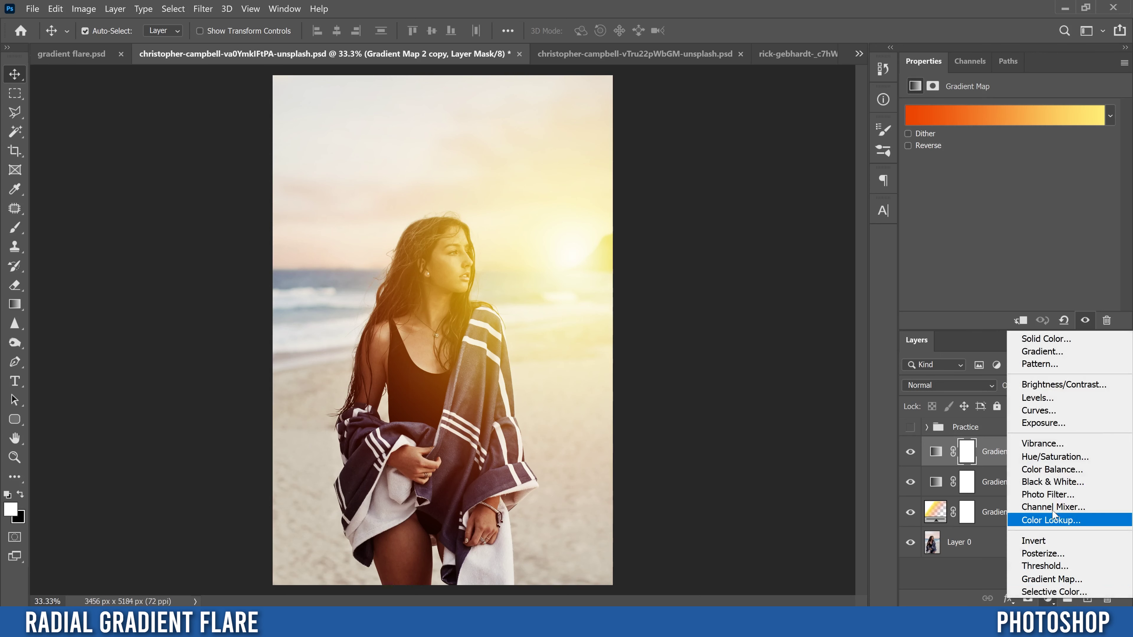
{"action": "left_click", "coordinate": [1044, 412]}
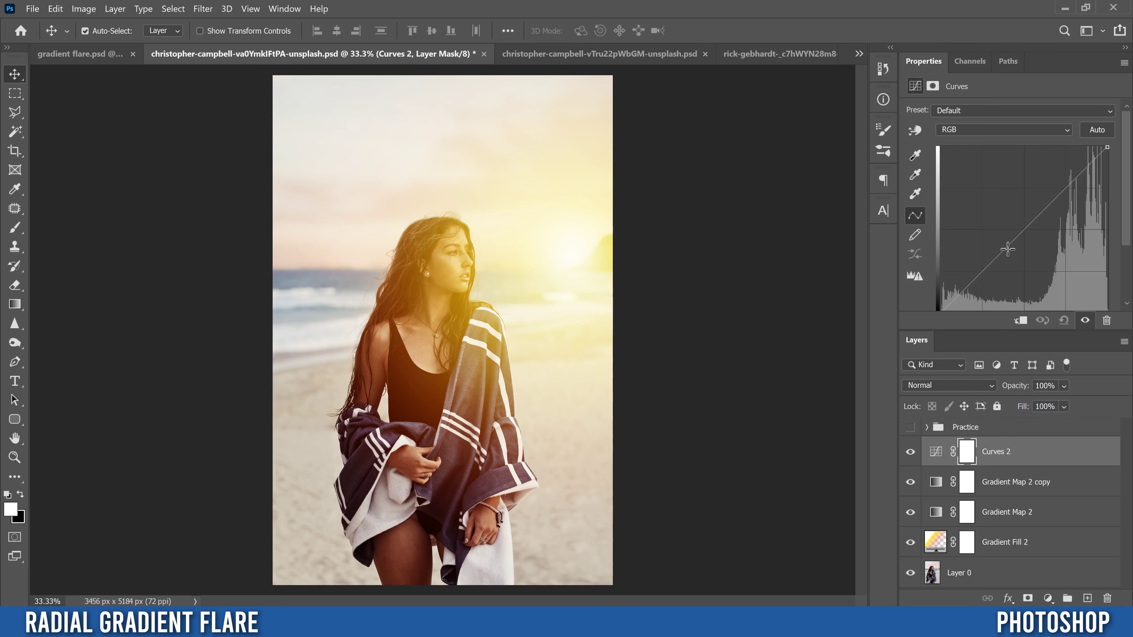
{"action": "mouse_move", "coordinate": [1005, 251]}
{"action": "left_mouse_down"}
{"action": "mouse_move", "coordinate": [1028, 264]}
{"action": "mouse_move", "coordinate": [1007, 242]}
{"action": "mouse_move", "coordinate": [1015, 248]}
{"action": "left_mouse_up"}
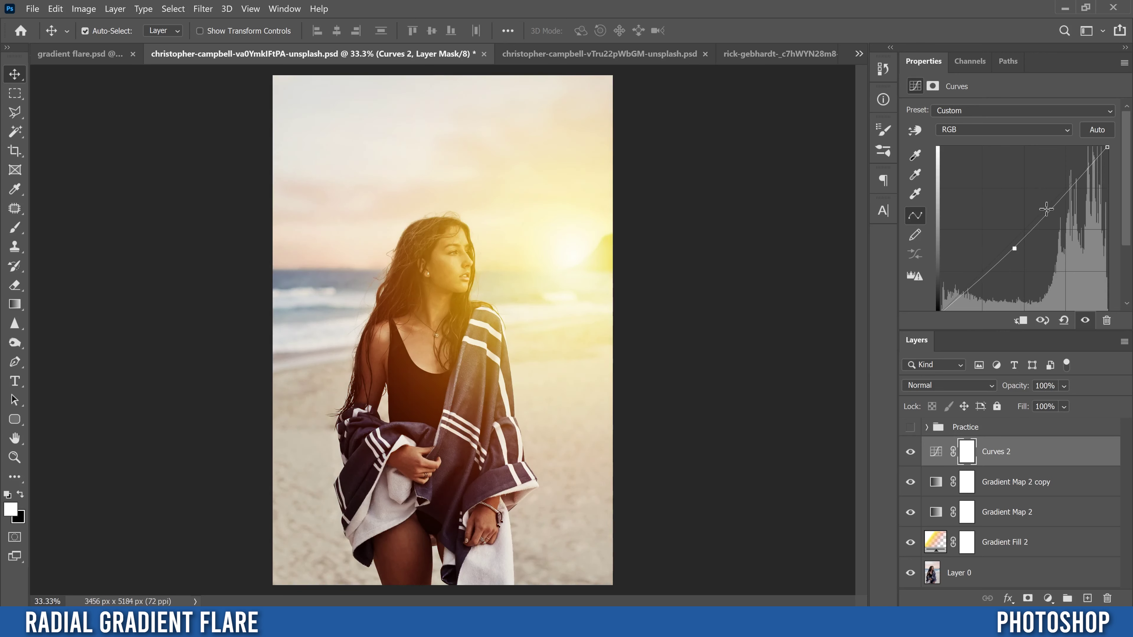
{"action": "left_click", "coordinate": [1056, 205]}
{"action": "mouse_move", "coordinate": [1056, 205]}
{"action": "left_mouse_down"}
{"action": "mouse_move", "coordinate": [1039, 200]}
{"action": "mouse_move", "coordinate": [1048, 212]}
{"action": "left_mouse_up"}
{"action": "left_click_drag", "start_coordinate": [1015, 249], "coordinate": [1015, 249]}
- Fine-tune the midtones of the Curves layer's Red and Green channels, keeping each midpoint close to the diagonal
{"action": "left_click", "coordinate": [964, 128]}
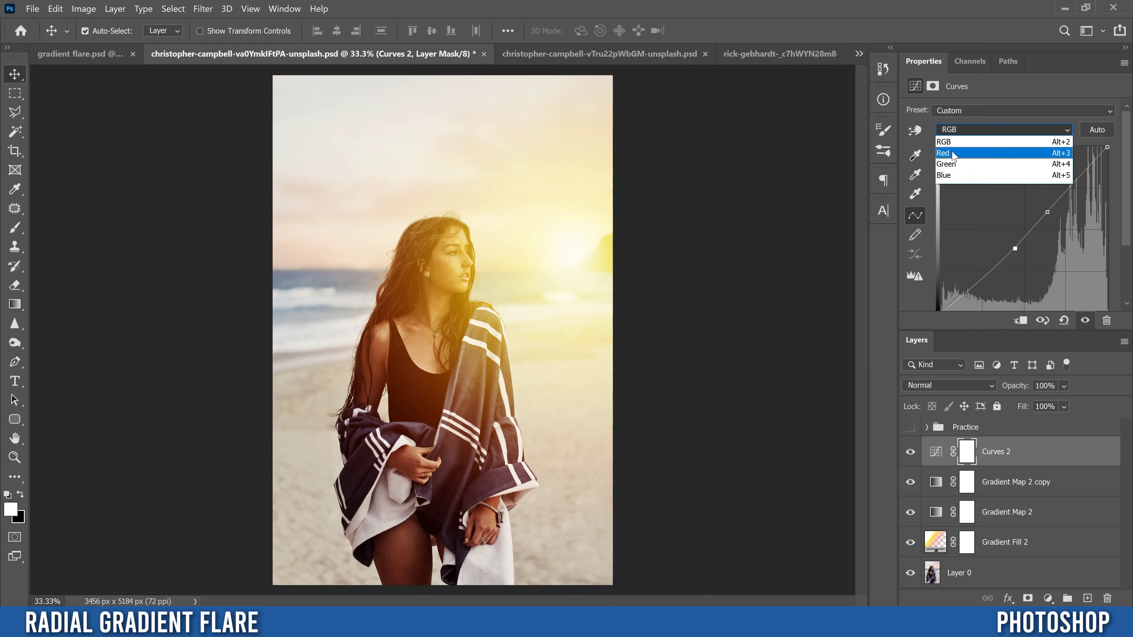
{"action": "left_click", "coordinate": [952, 154]}
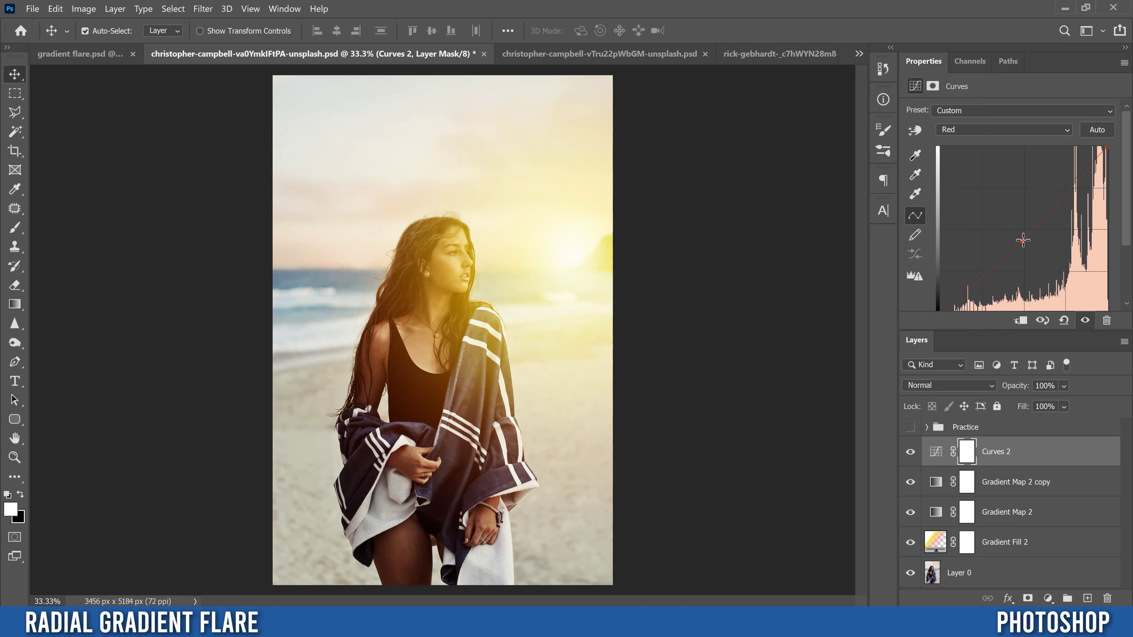
{"action": "left_click_drag", "start_coordinate": [1022, 241], "coordinate": [1020, 236]}
{"action": "left_click", "coordinate": [977, 129]}
{"action": "left_click", "coordinate": [956, 167]}
{"action": "left_click", "coordinate": [1013, 232]}
{"action": "left_click_drag", "start_coordinate": [1013, 232], "coordinate": [1019, 239]}
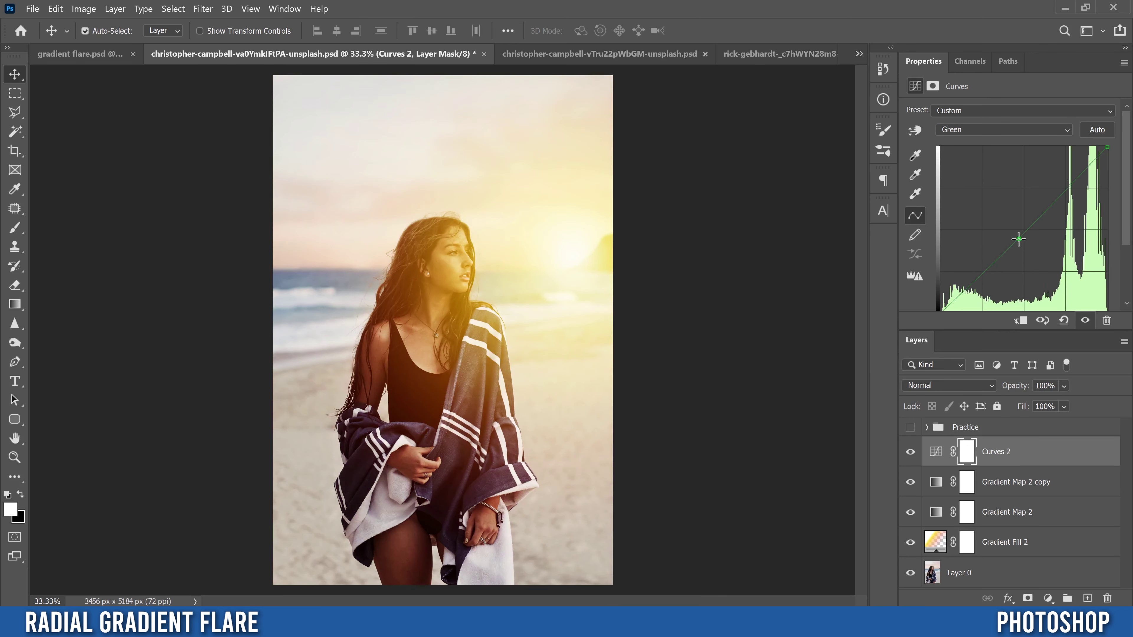
- Raise the midtones of the Curves layer's Blue channel slightly and compare the full effect with the original photo
{"action": "left_click", "coordinate": [972, 129]}
{"action": "left_click", "coordinate": [960, 178]}
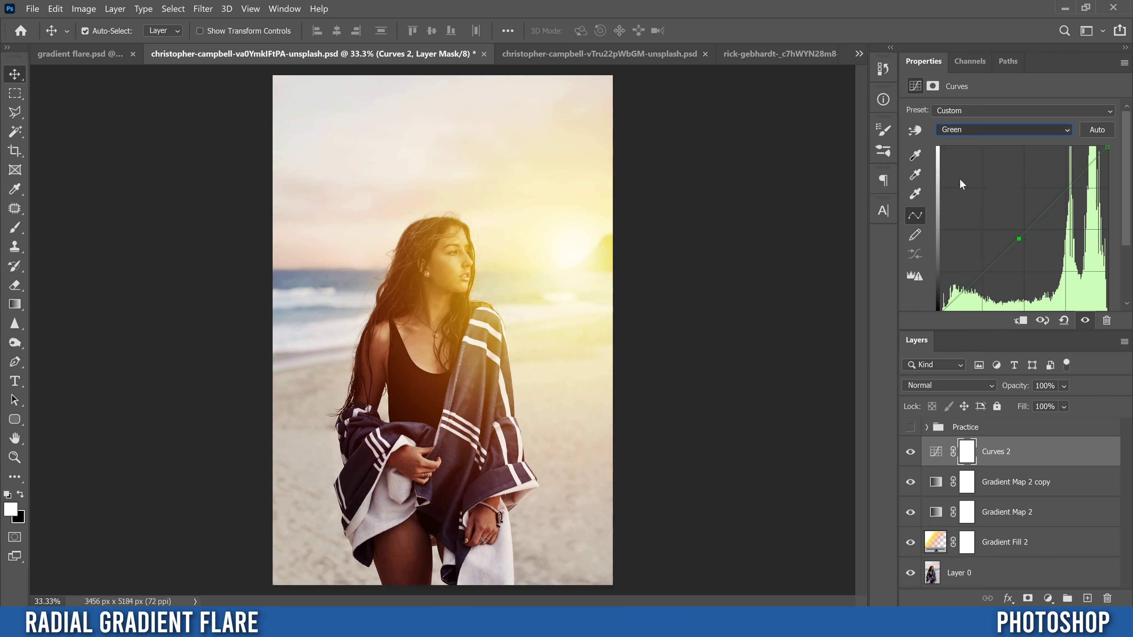
{"action": "left_click", "coordinate": [1006, 241]}
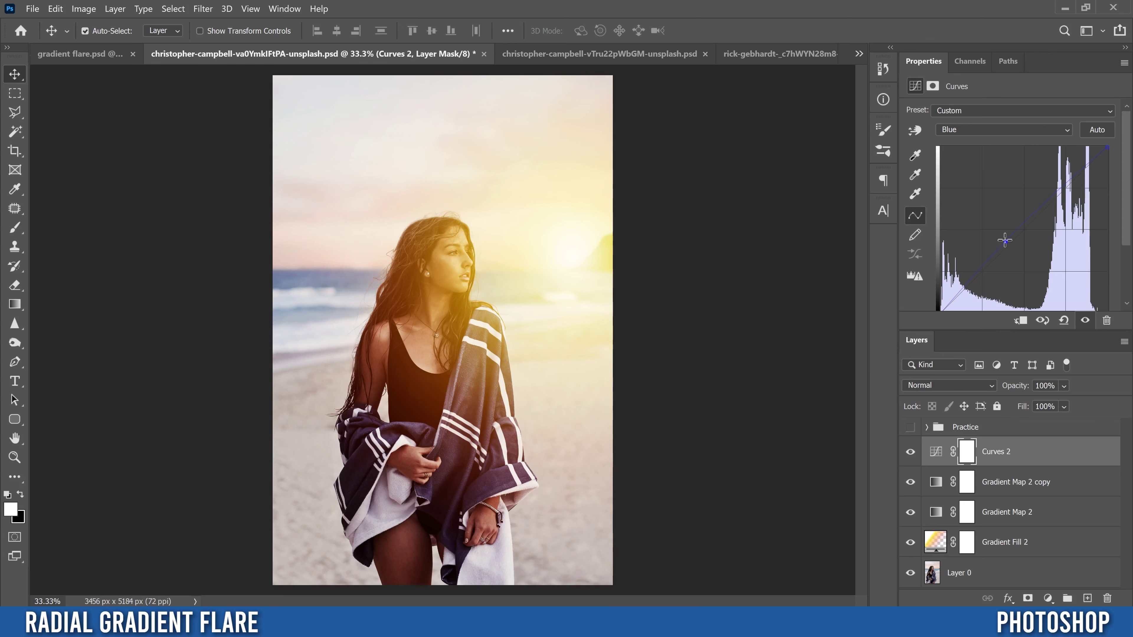
{"action": "mouse_move", "coordinate": [1006, 241]}
{"action": "left_mouse_down"}
{"action": "mouse_move", "coordinate": [1029, 256]}
{"action": "mouse_move", "coordinate": [1015, 243]}
{"action": "left_mouse_up"}
{"action": "left_click", "coordinate": [911, 575], "text": "alt"}
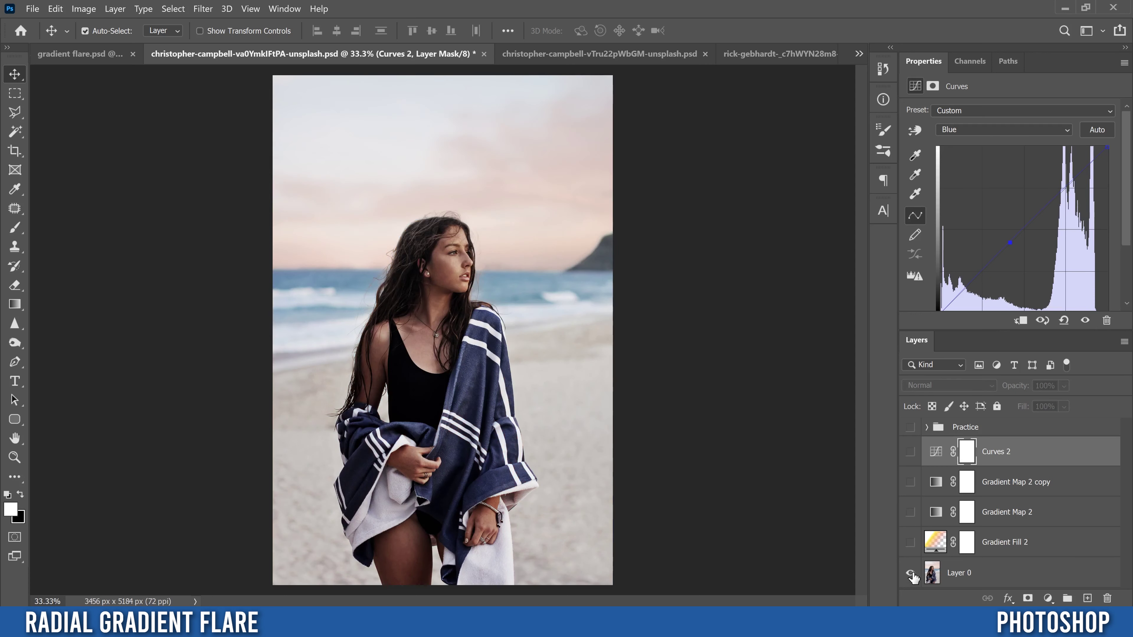
{"action": "left_click", "coordinate": [910, 576], "text": "alt"}
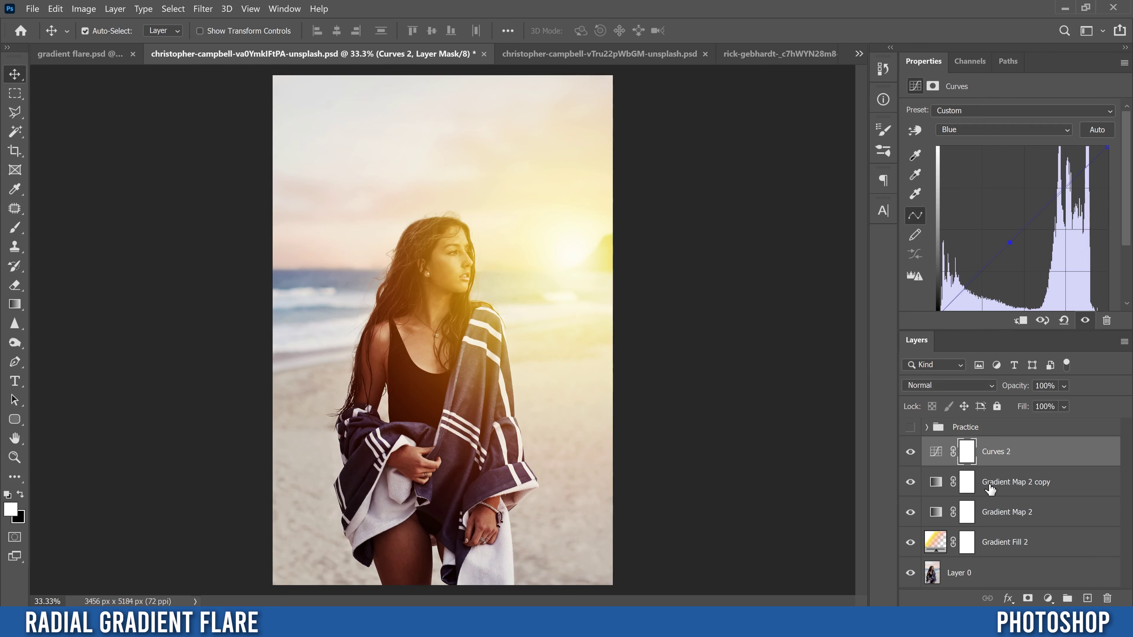
- Group the Curves layer, both gradient map layers and the gradient fill layer together
{"action": "left_click", "coordinate": [1026, 453]}
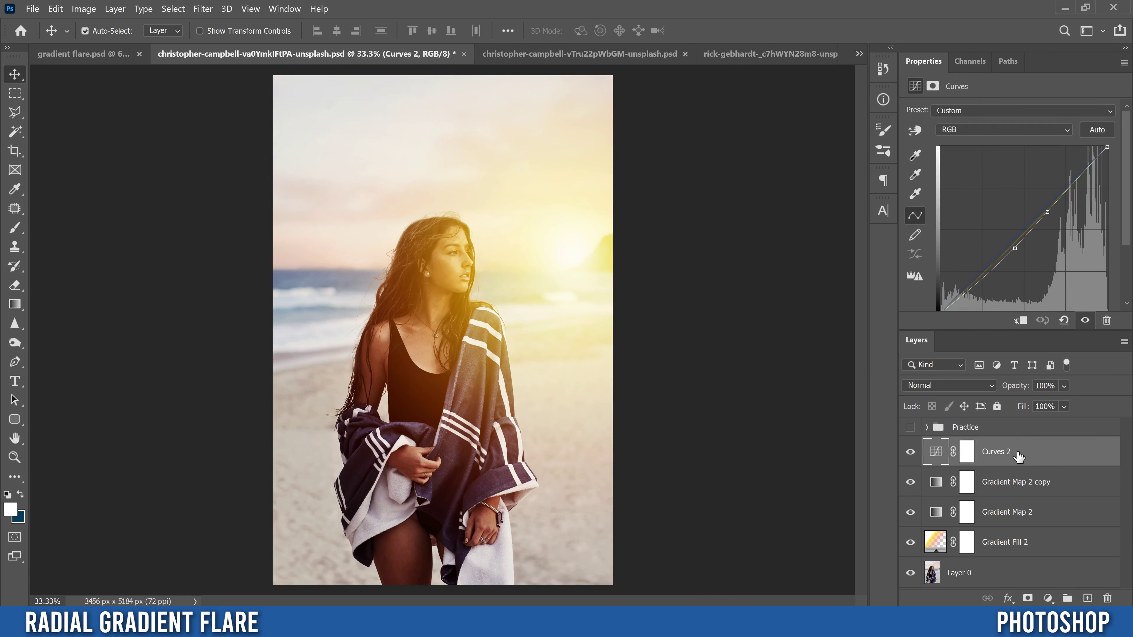
{"action": "left_click", "coordinate": [1041, 546], "text": "shift"}
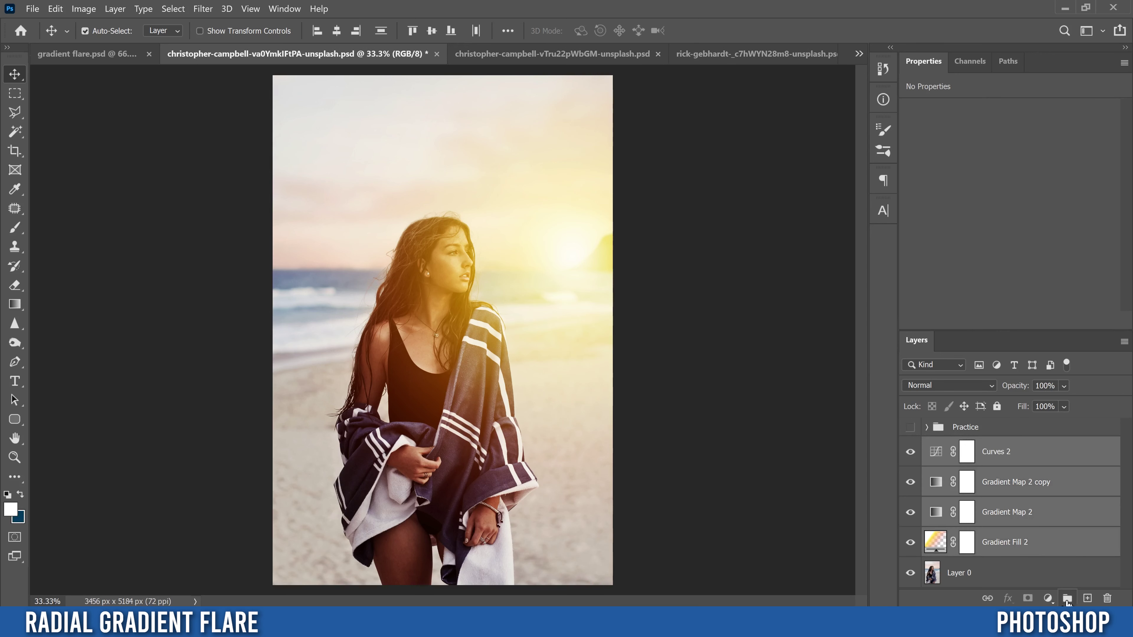
{"action": "left_click", "coordinate": [1066, 599]}
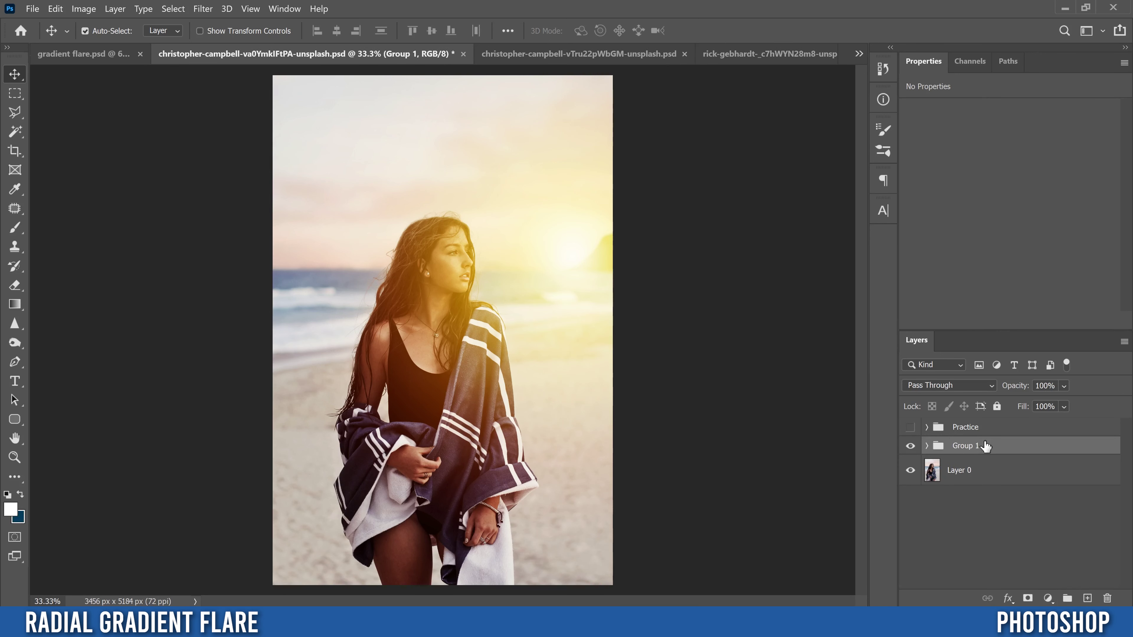
- Lower the opacity of the flare effect group, Group 1, to 95%
{"action": "left_click", "coordinate": [1063, 386]}
{"action": "mouse_move", "coordinate": [1113, 404]}
{"action": "left_mouse_down"}
{"action": "mouse_move", "coordinate": [979, 411]}
{"action": "mouse_move", "coordinate": [1104, 405]}
{"action": "left_mouse_up"}
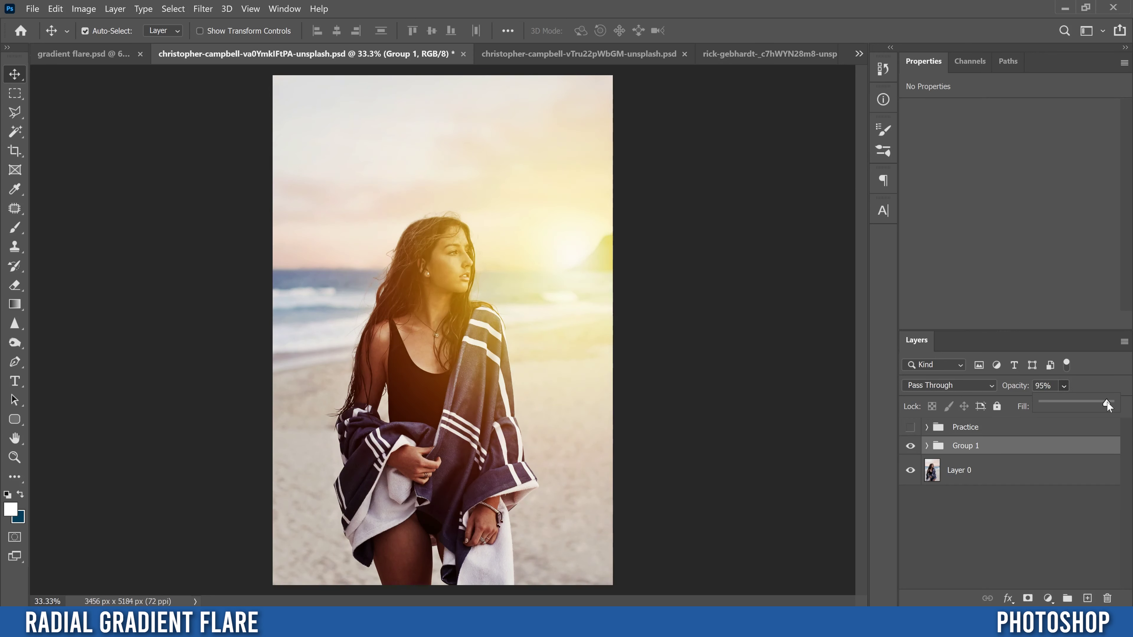
{"action": "left_click", "coordinate": [931, 464]}
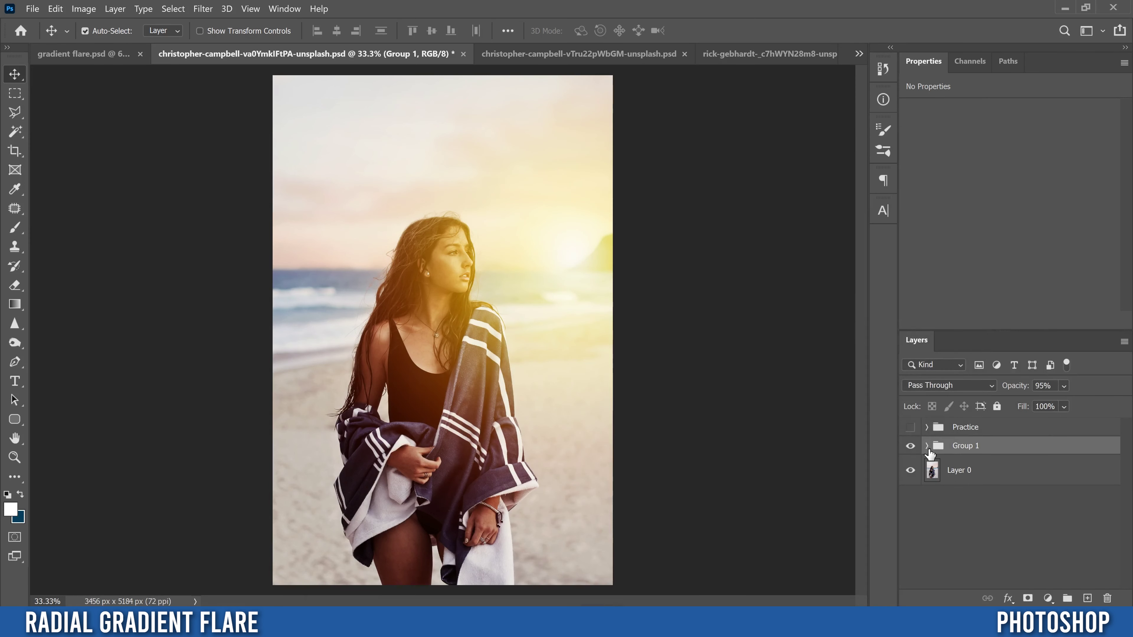
- Duplicate Group 1 together with the photo layer, Layer 0, and merge the two copies into a single layer
{"action": "left_click", "coordinate": [926, 446]}
{"action": "scroll", "coordinate": [1062, 491], "scroll_direction": "down", "scroll_amount": 1}
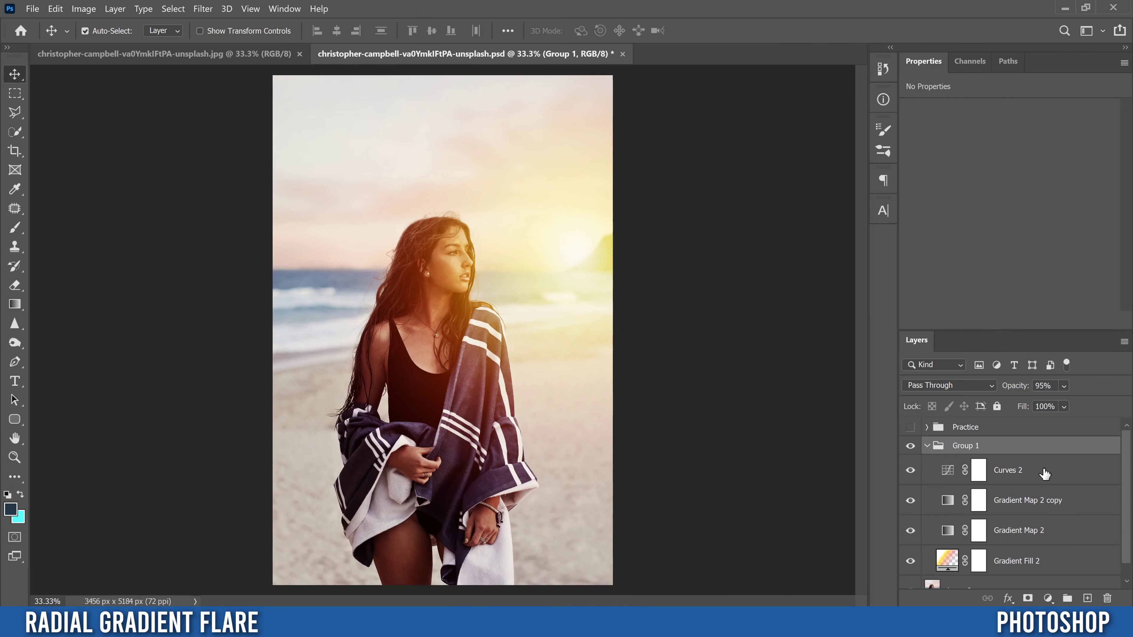
{"action": "left_click", "coordinate": [927, 447]}
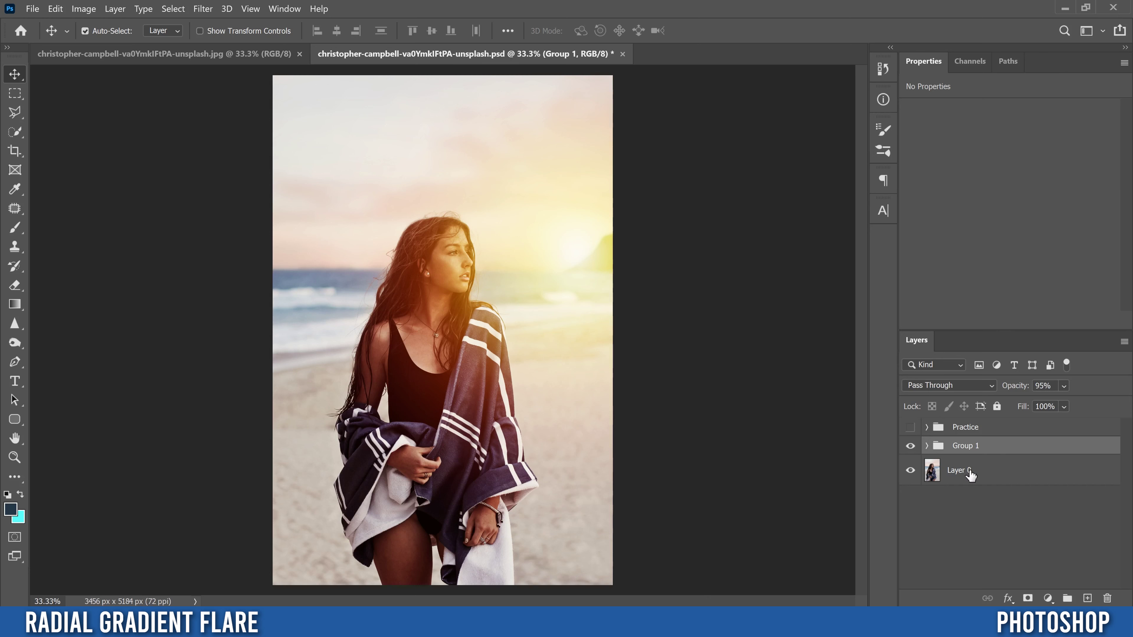
{"action": "left_click", "coordinate": [992, 478], "text": "ctrl"}
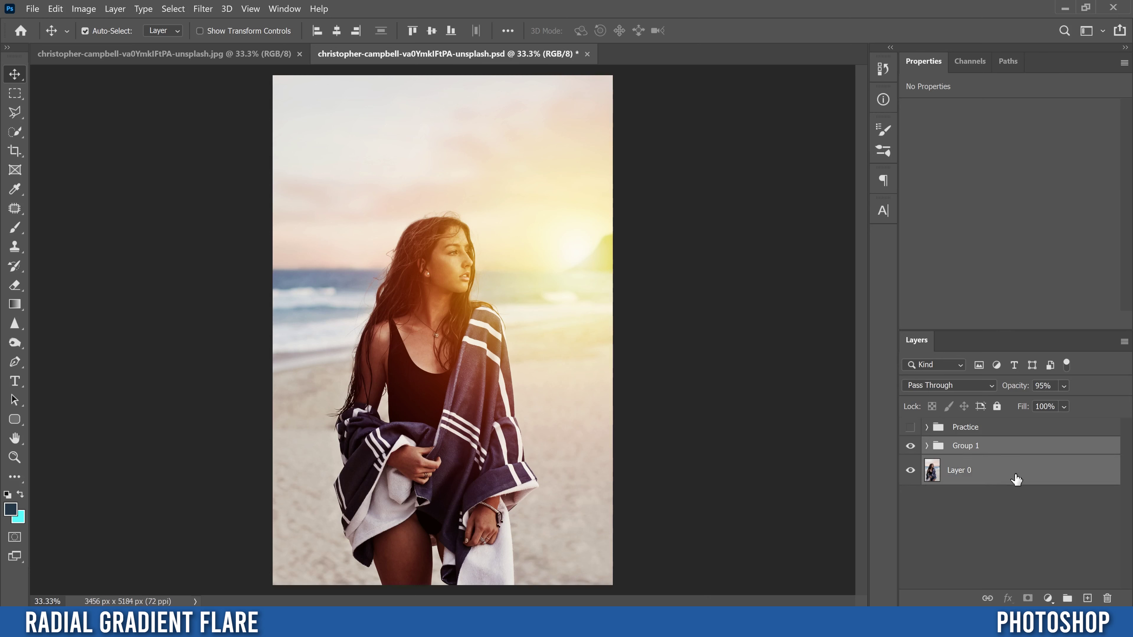
{"action": "key", "text": "ctrl+j"}
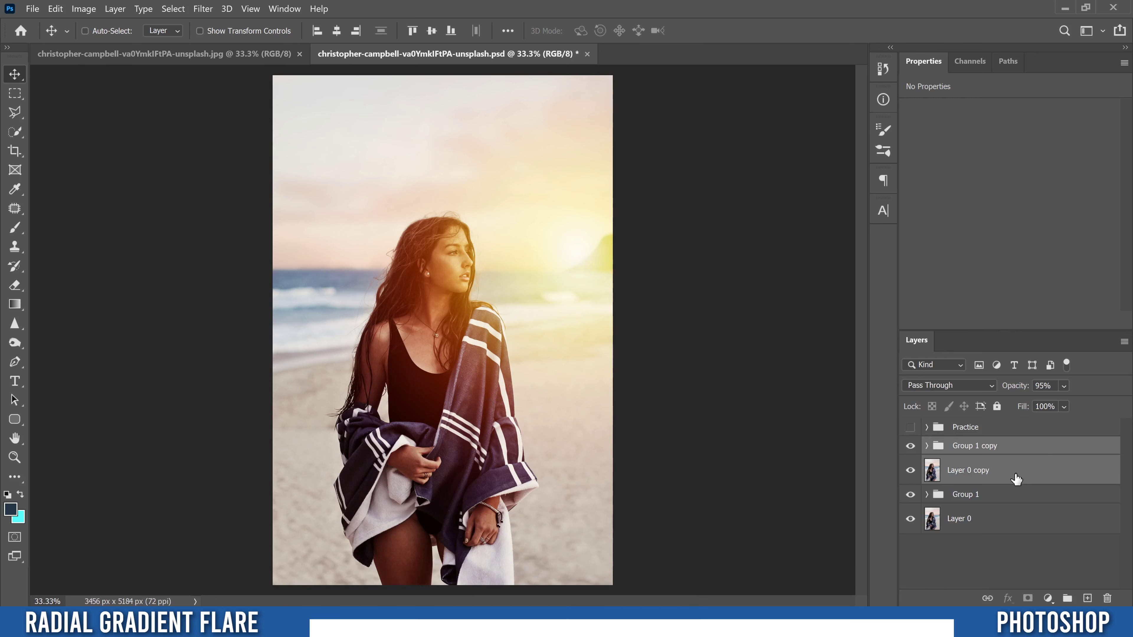
{"action": "key", "text": "ctrl+e"}
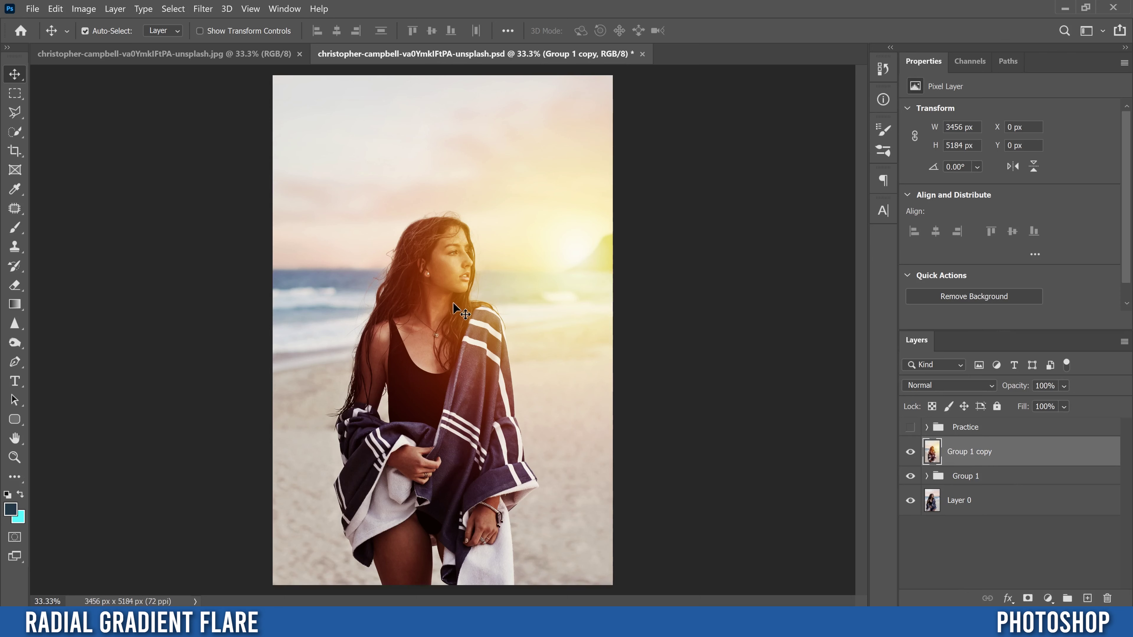
- Render a 50-300mm Zoom lens flare at 121% brightness on the merged layer, centred on the sun beside the woman's face
{"action": "left_click", "coordinate": [202, 9]}
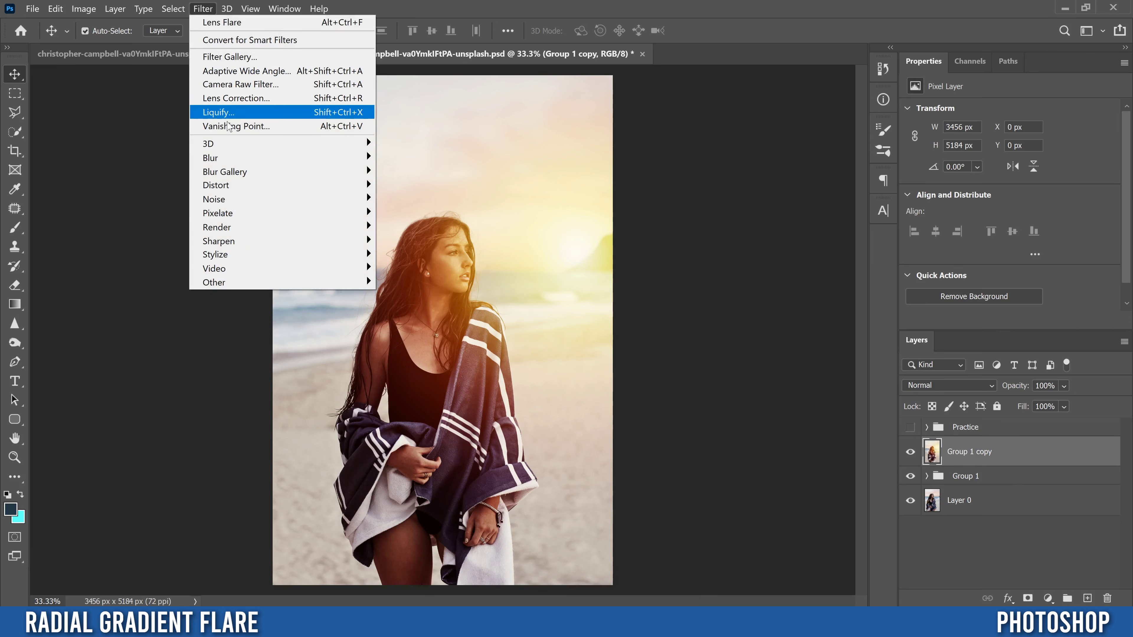
{"action": "mouse_move", "coordinate": [367, 221]}
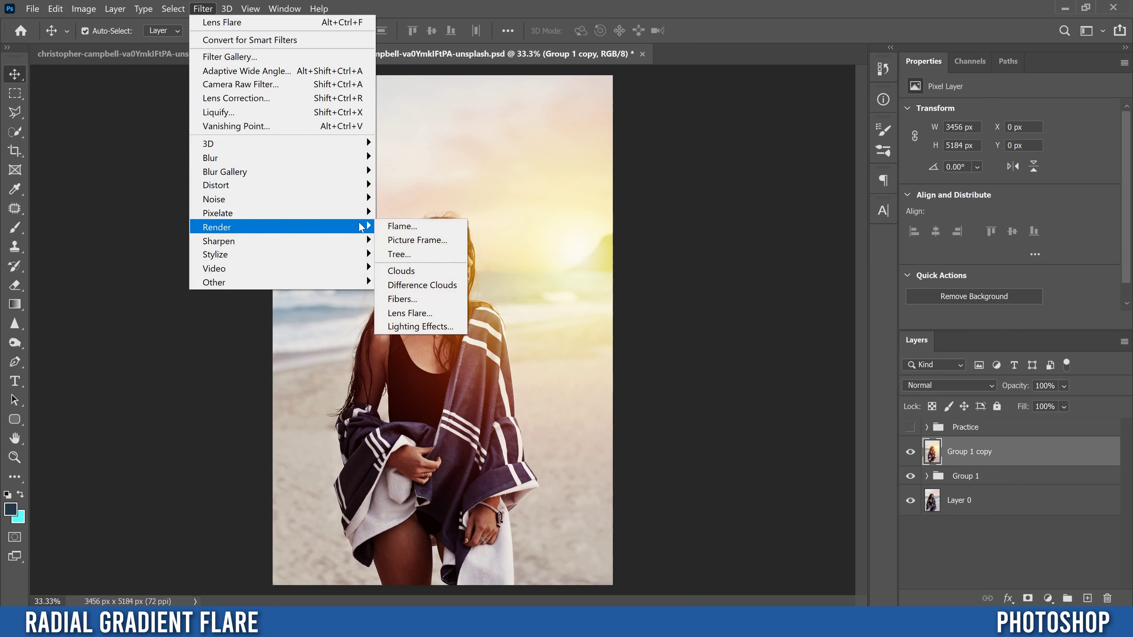
{"action": "left_click", "coordinate": [414, 313]}
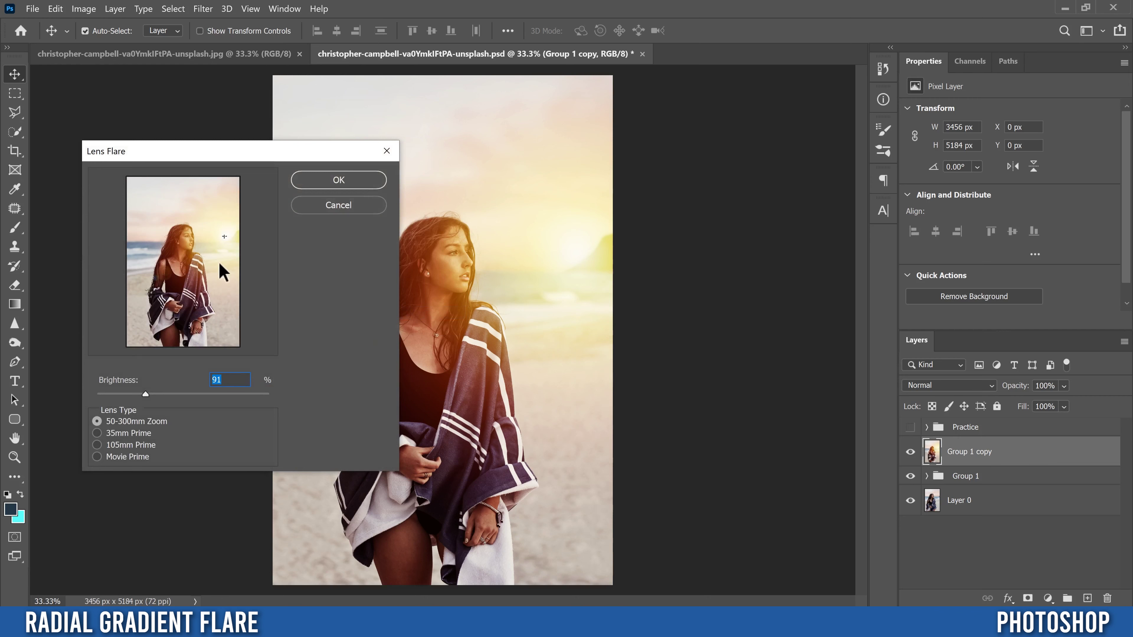
{"action": "left_click", "coordinate": [162, 271]}
{"action": "left_click_drag", "start_coordinate": [158, 255], "coordinate": [222, 235]}
{"action": "mouse_move", "coordinate": [145, 395]}
{"action": "left_mouse_down"}
{"action": "mouse_move", "coordinate": [178, 395]}
{"action": "mouse_move", "coordinate": [147, 395]}
{"action": "mouse_move", "coordinate": [164, 395]}
{"action": "left_mouse_up"}
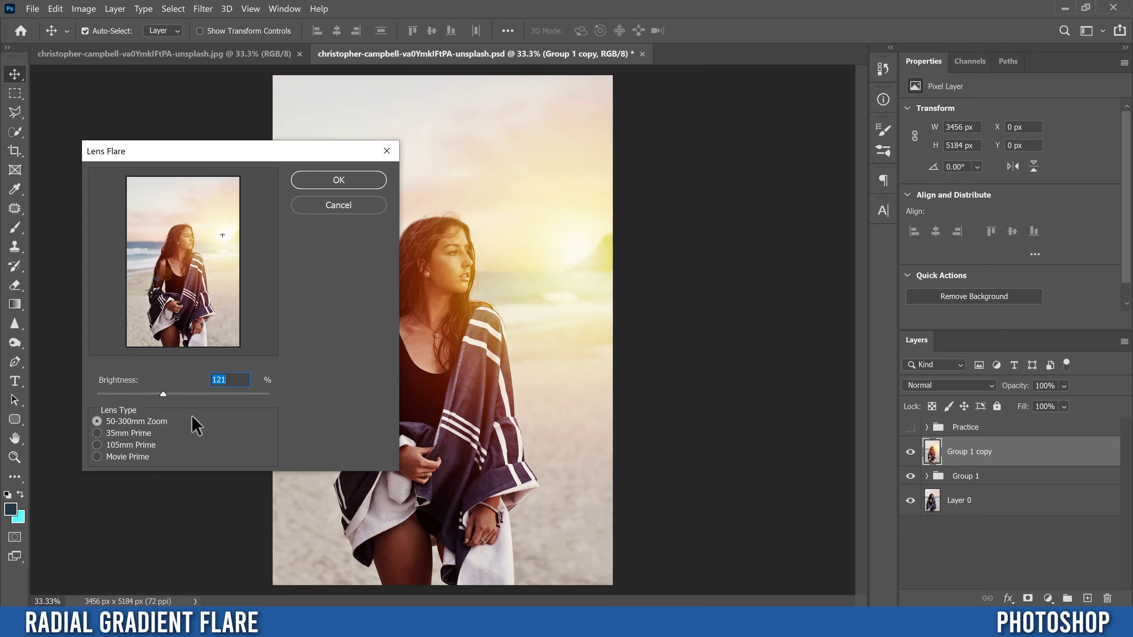
{"action": "left_click", "coordinate": [325, 181]}
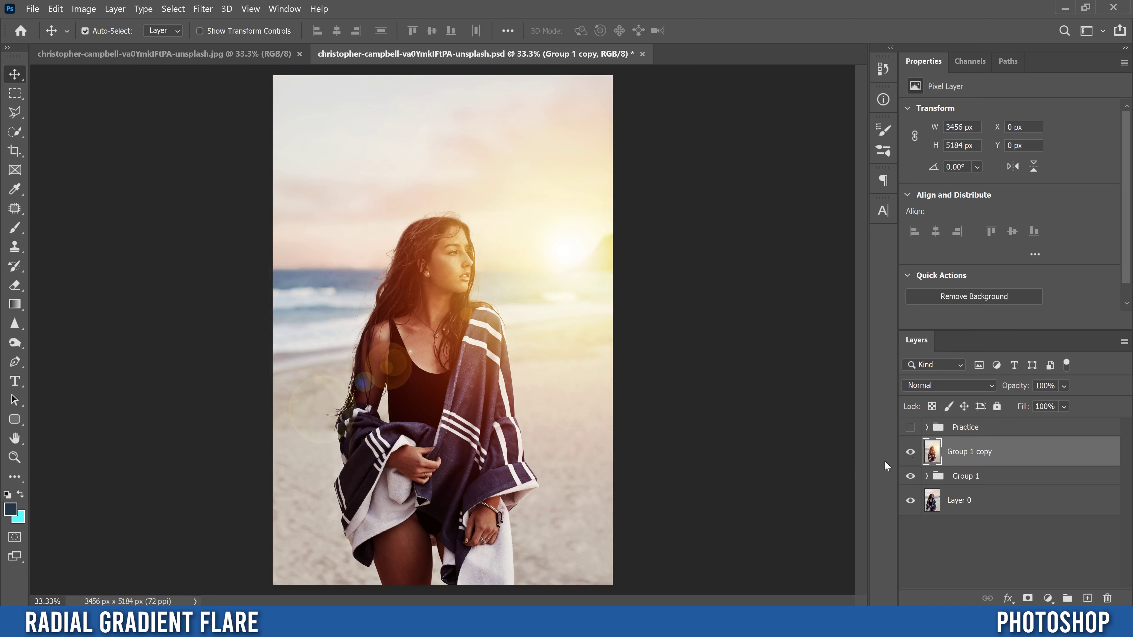
- Reduce the opacity of the merged lens flare layer to 65%
{"action": "left_click", "coordinate": [1064, 387]}
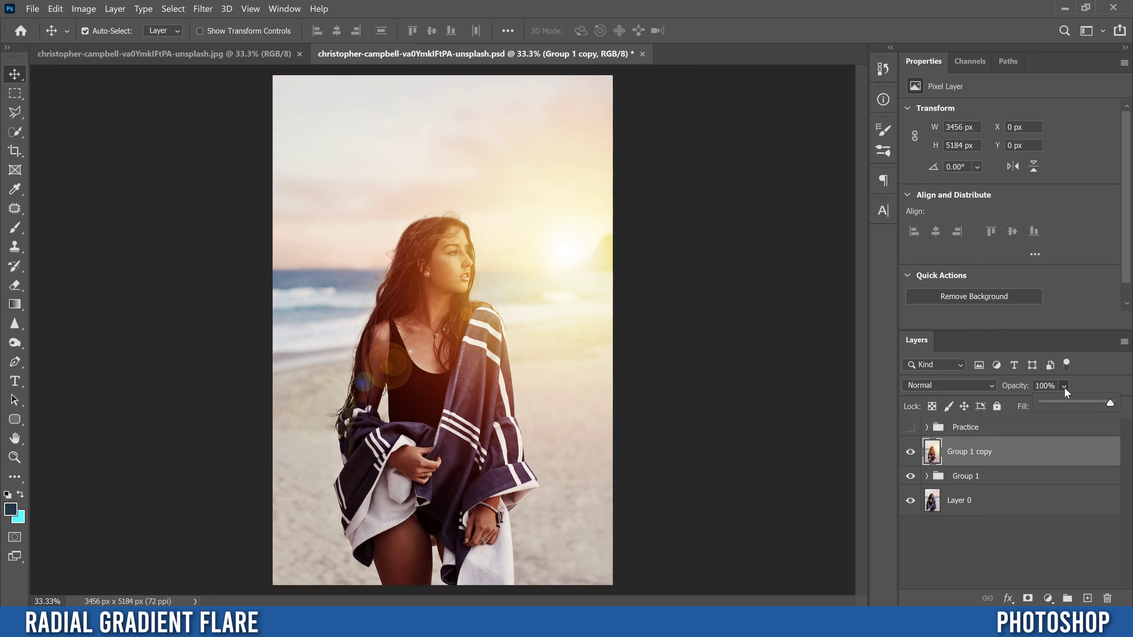
{"action": "left_click_drag", "start_coordinate": [1105, 401], "coordinate": [1086, 401]}
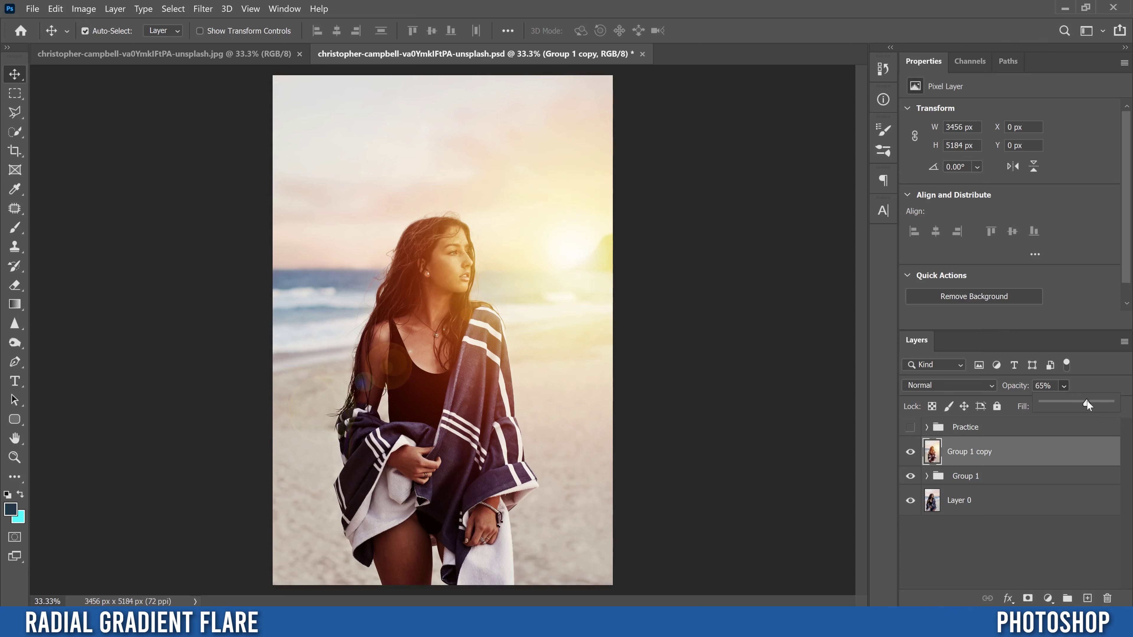